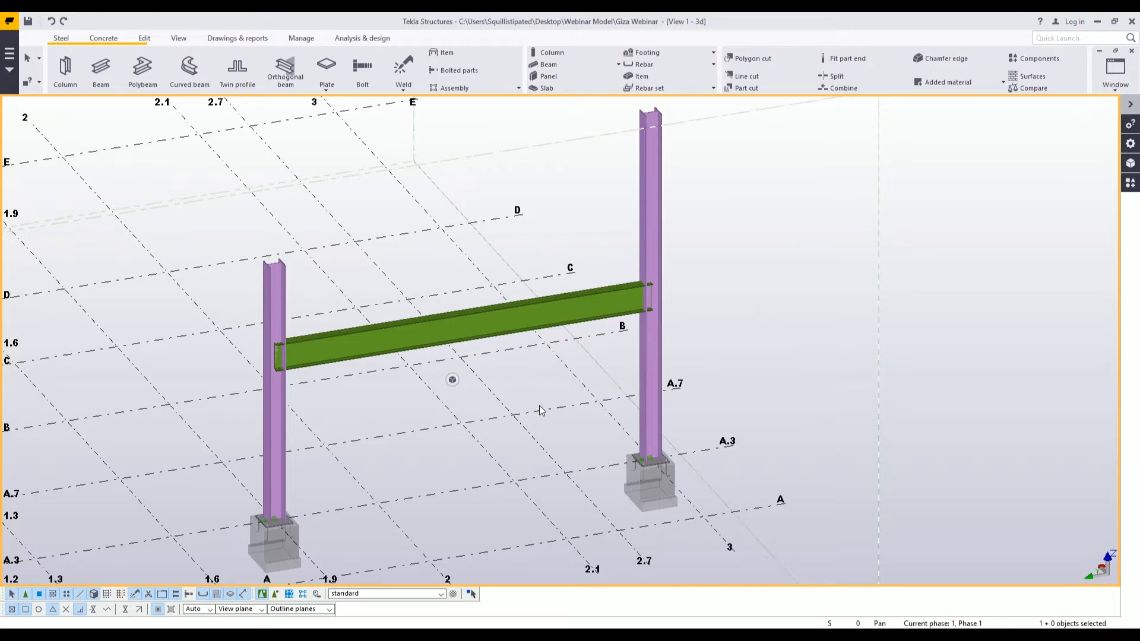
- Edit the project properties: set project number to 2017, name to Giza and Info 2 to GZA
left_click(9, 54)
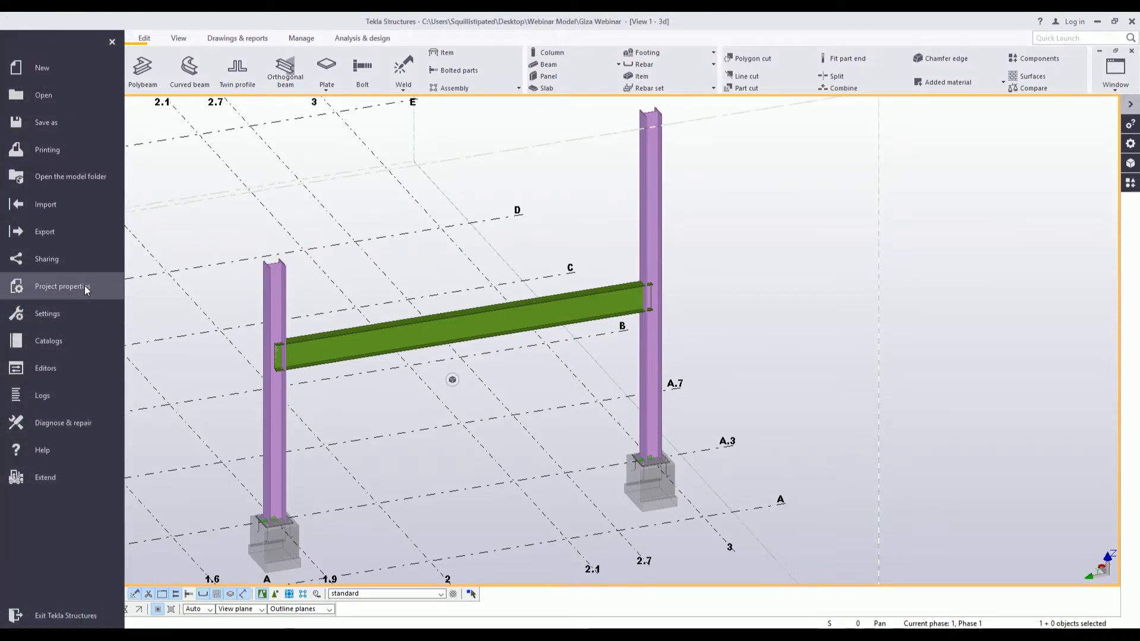
left_click(85, 288)
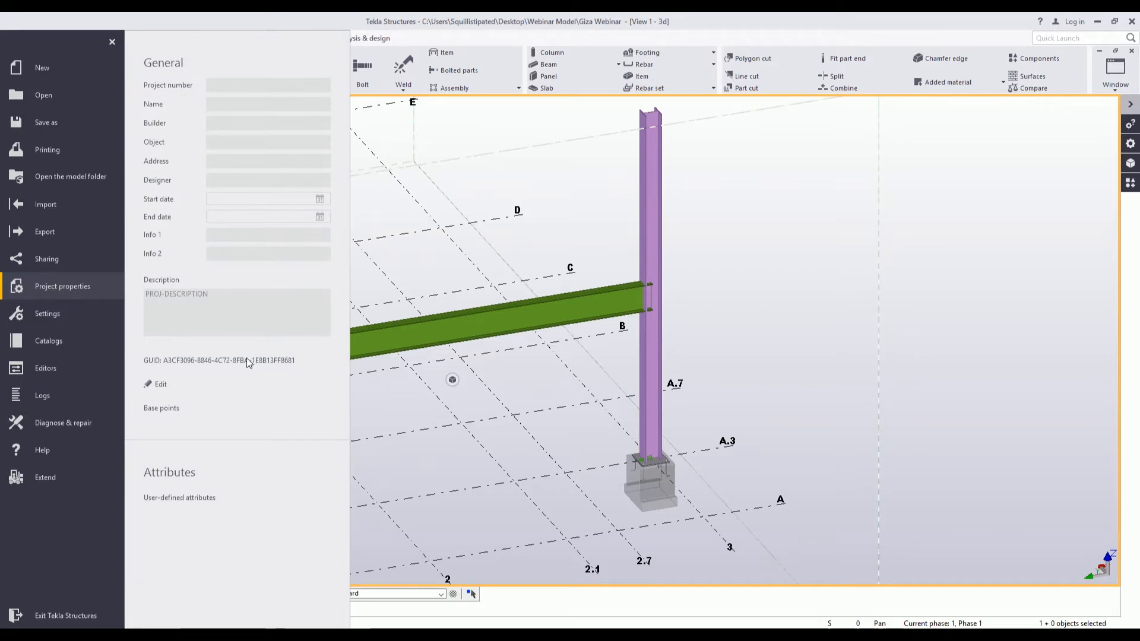
left_click(197, 389)
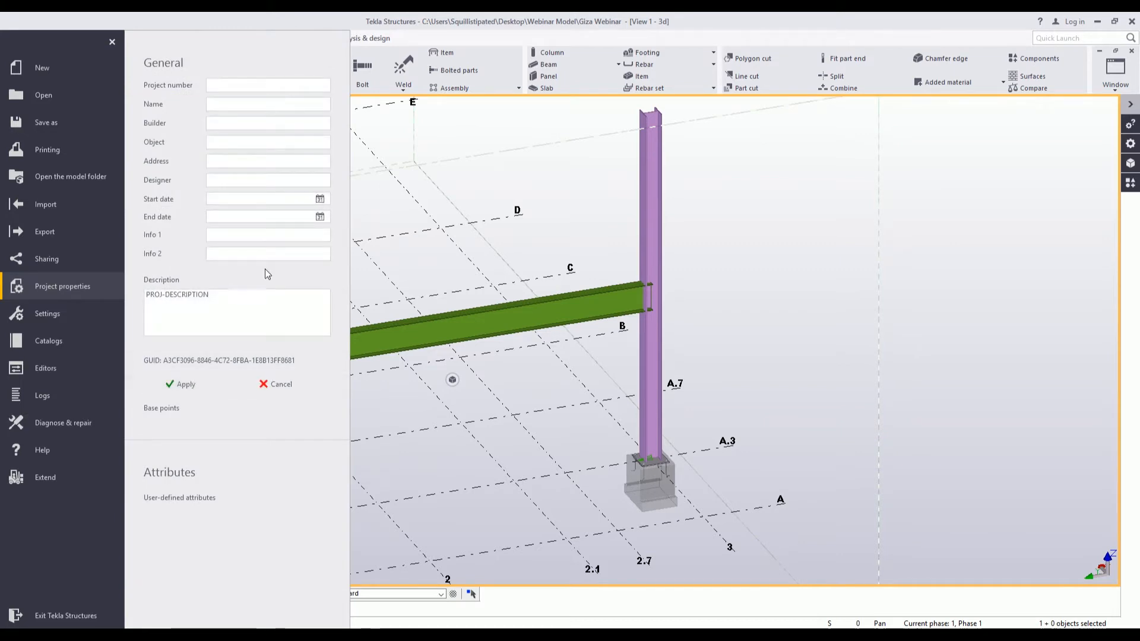
type("2017")
left_click(232, 109)
type("Giza")
left_click(253, 251)
type("GZA")
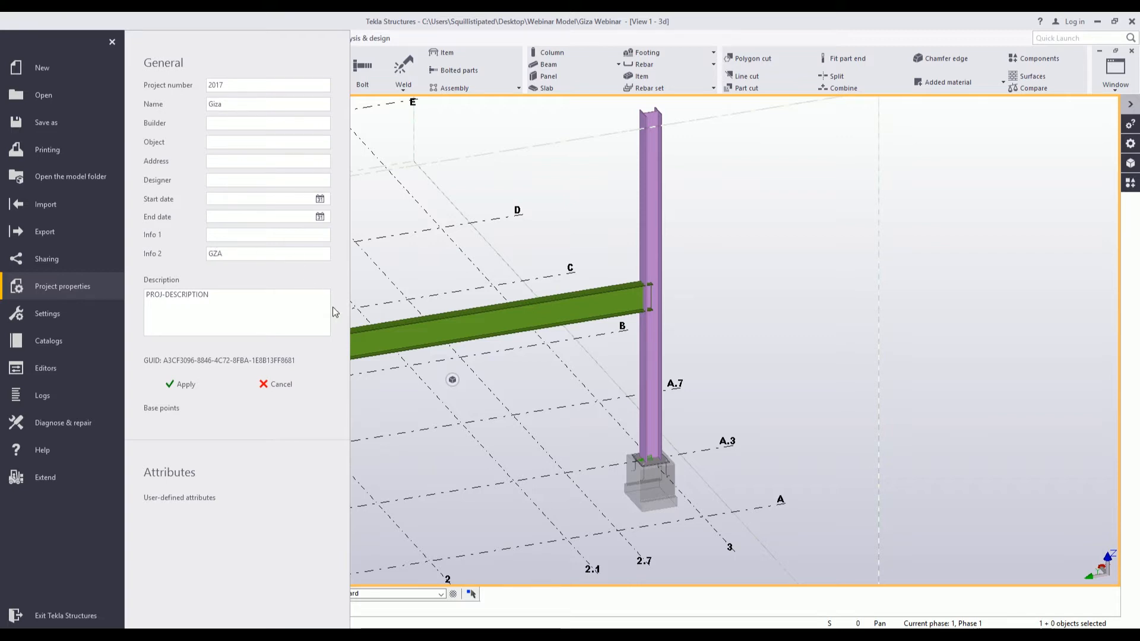
left_click(191, 386)
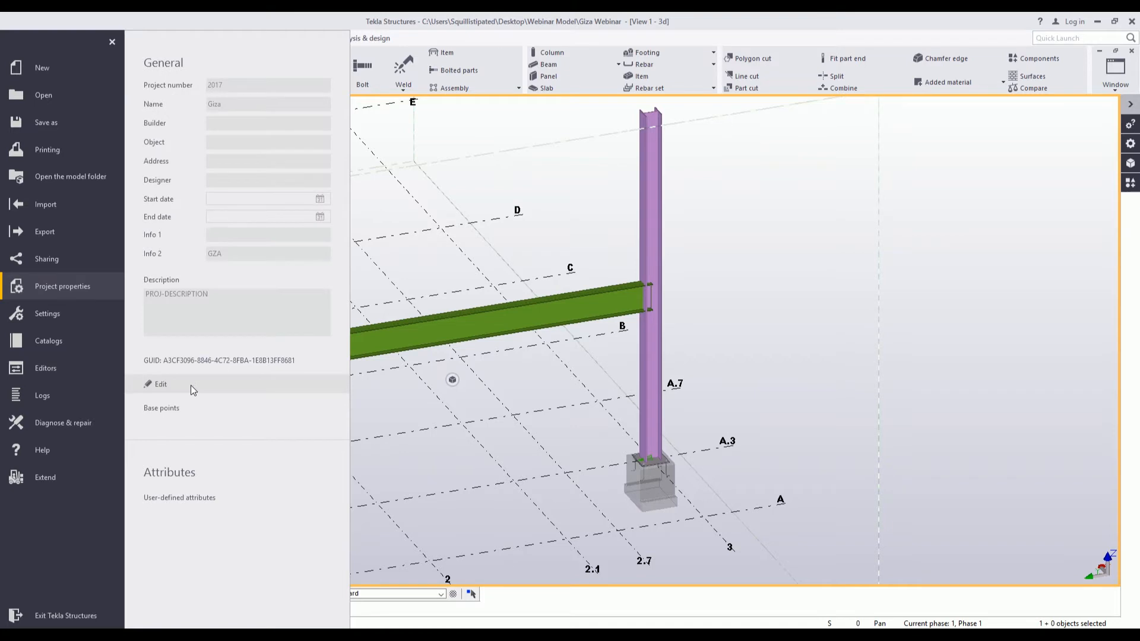
- Open the project's user-defined attributes and examine the fabricator information
left_click(202, 504)
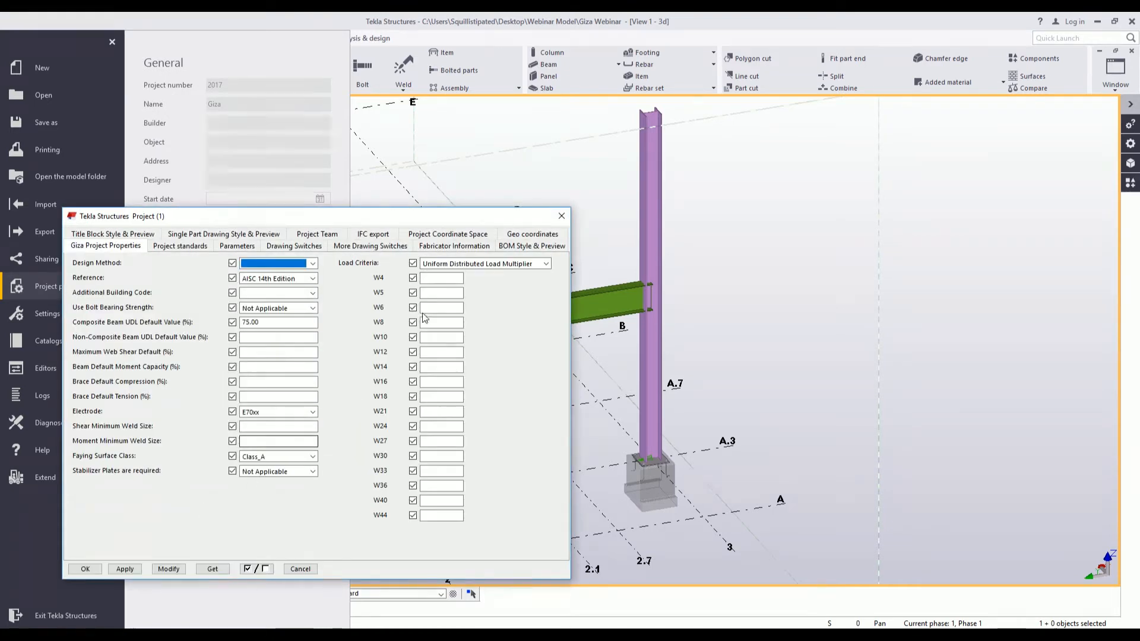
left_click(478, 246)
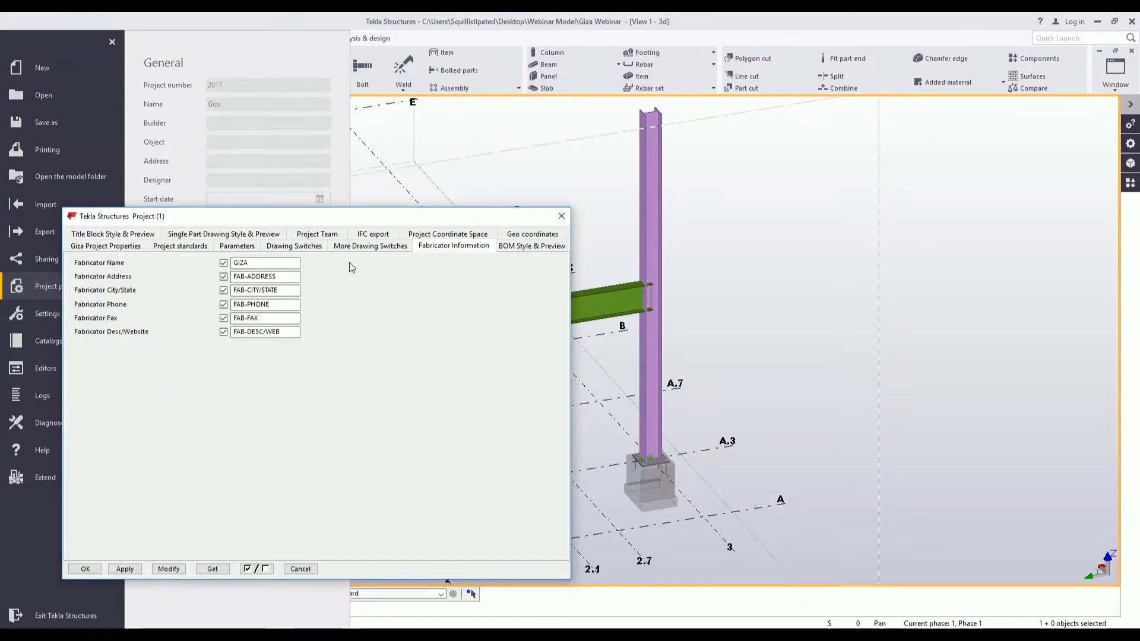
left_click(249, 265)
- Set the design method in the Giza project properties to LRFD
left_click(131, 247)
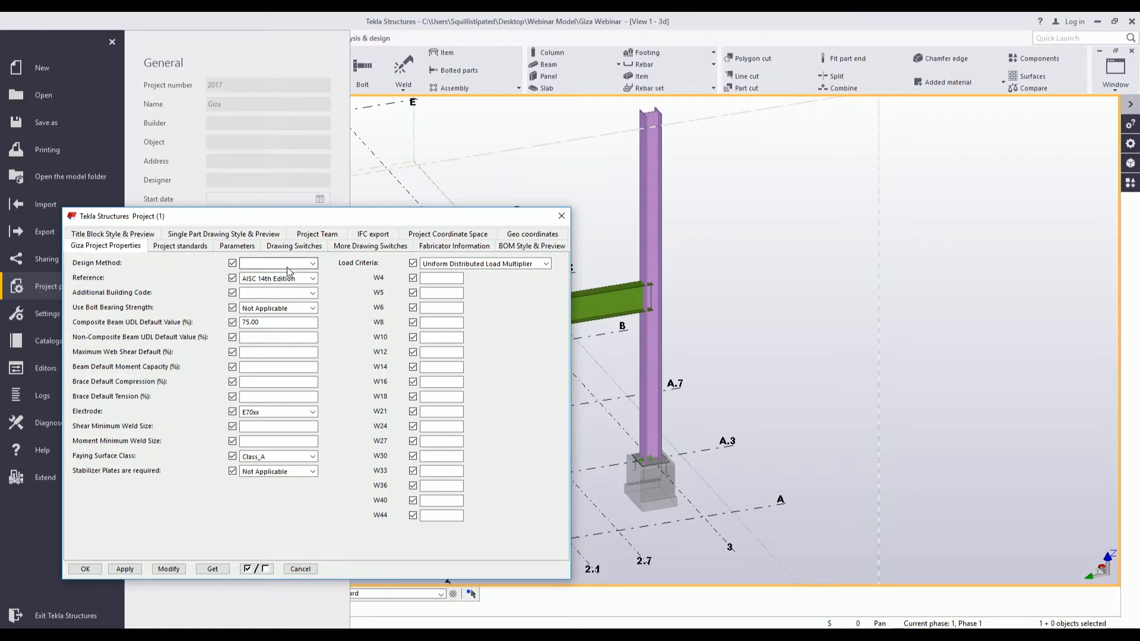
left_click(312, 263)
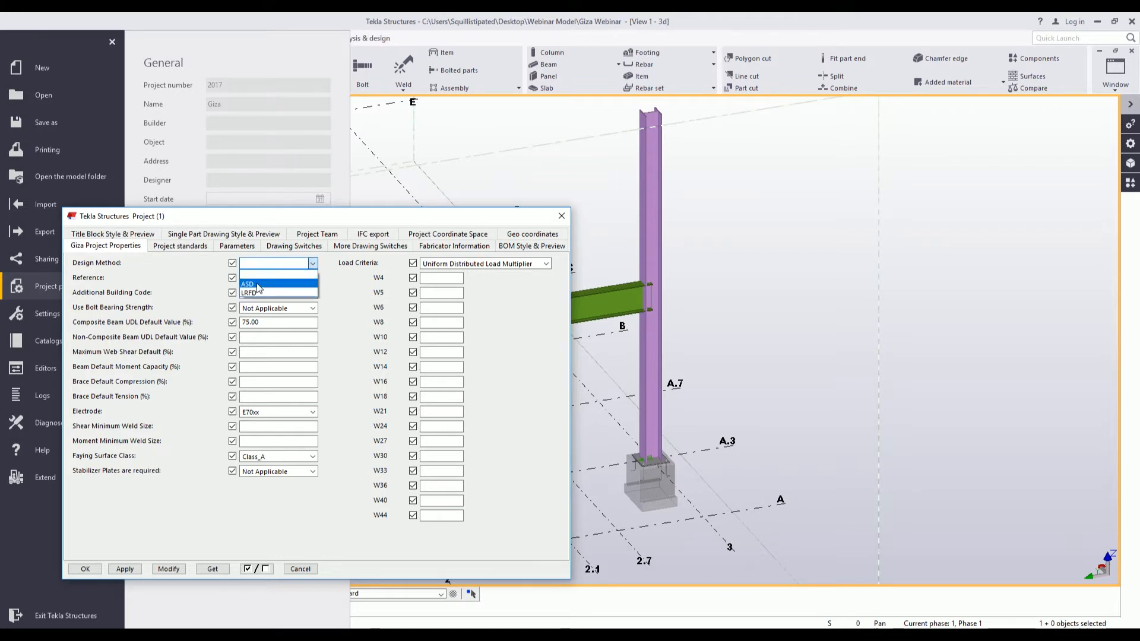
left_click(274, 284)
left_click(312, 264)
left_click(274, 291)
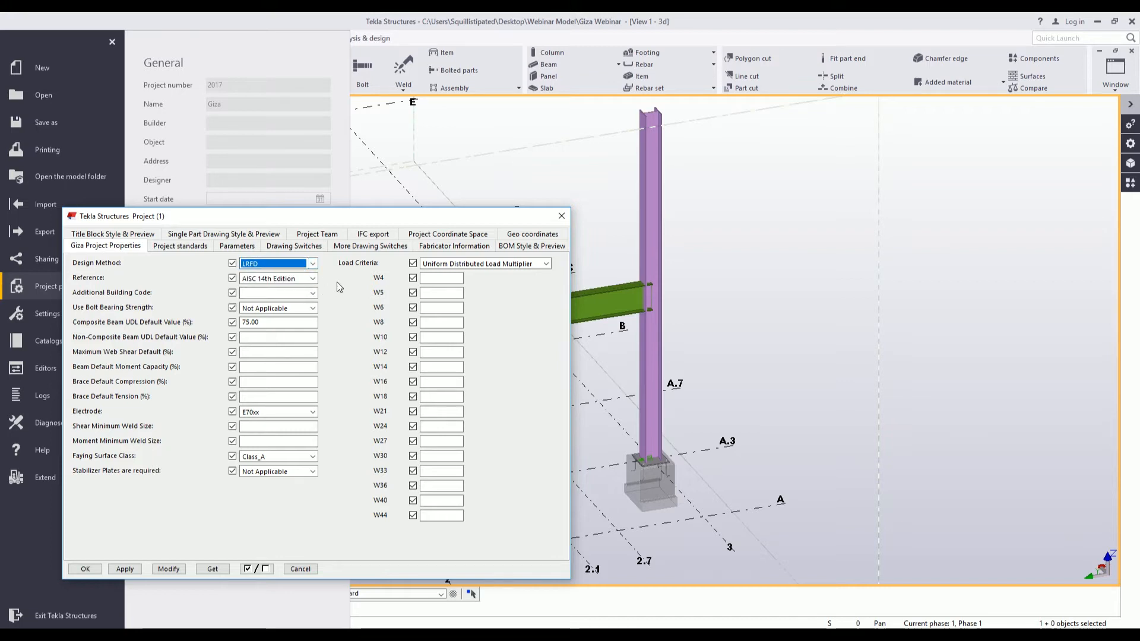
- Examine the project's options for reference edition, additional building code, bolt bearing strength and default beam UDL percentages
left_click(311, 278)
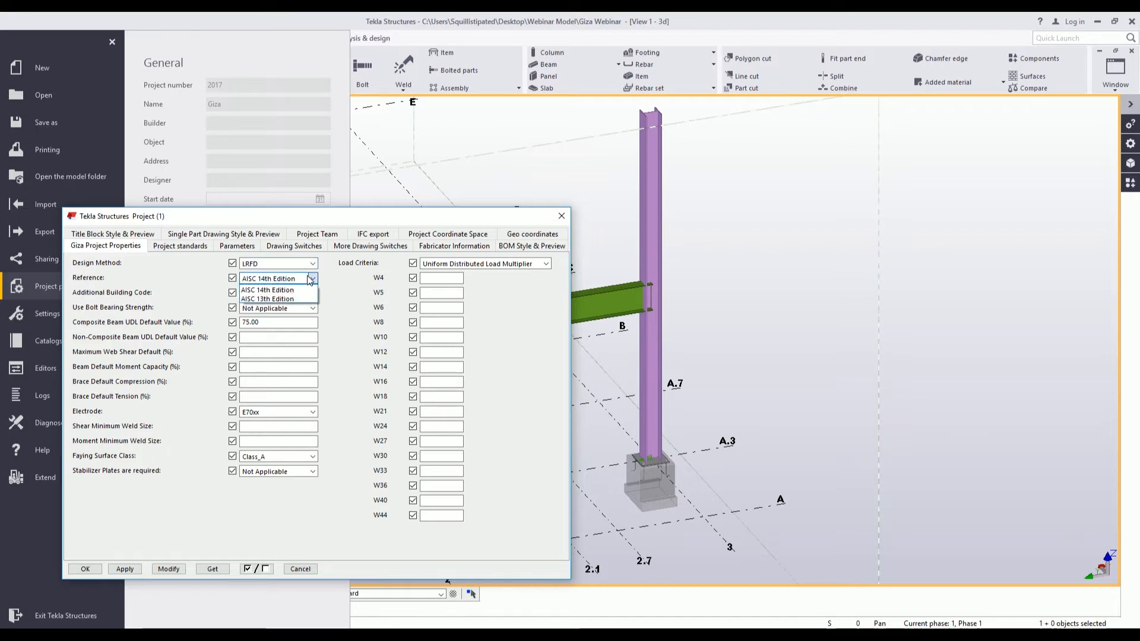
left_click(310, 280)
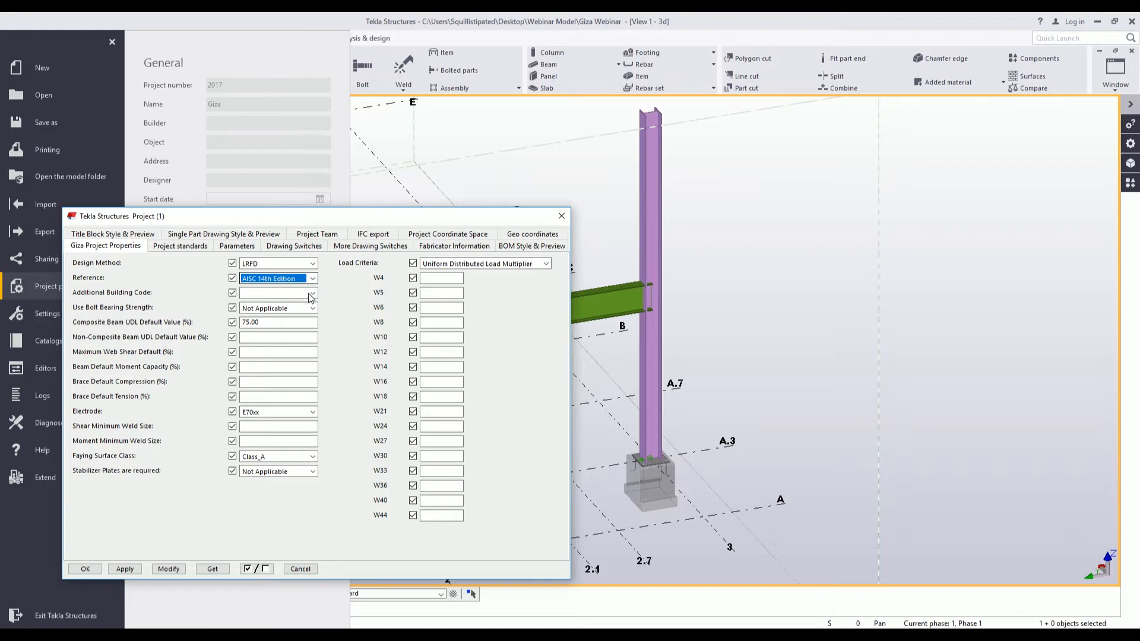
left_click(313, 293)
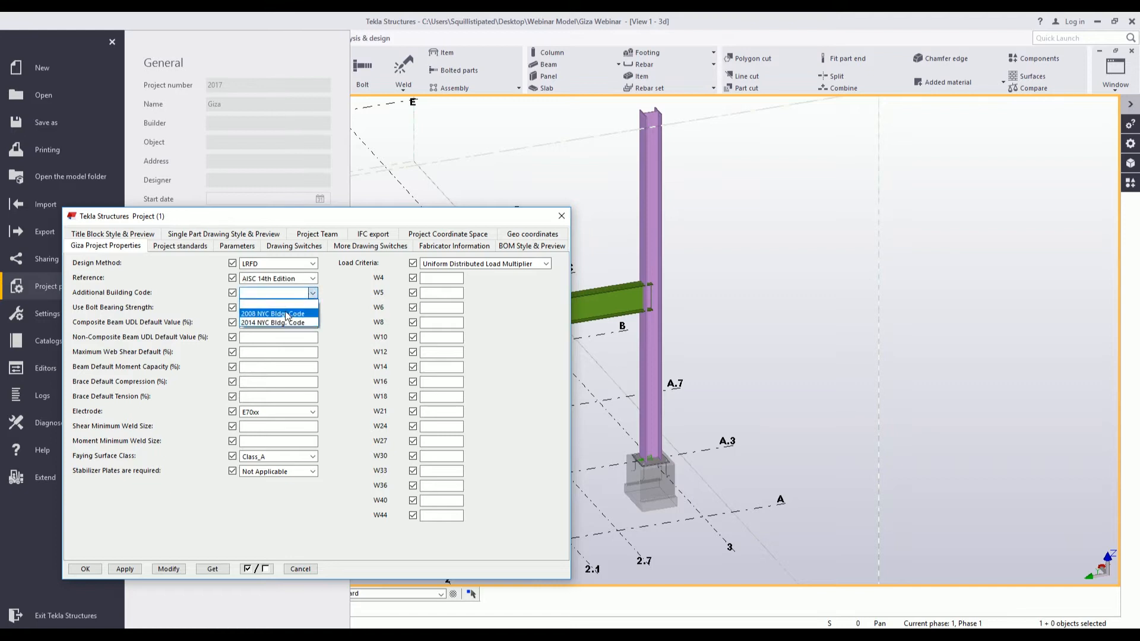
left_click(315, 290)
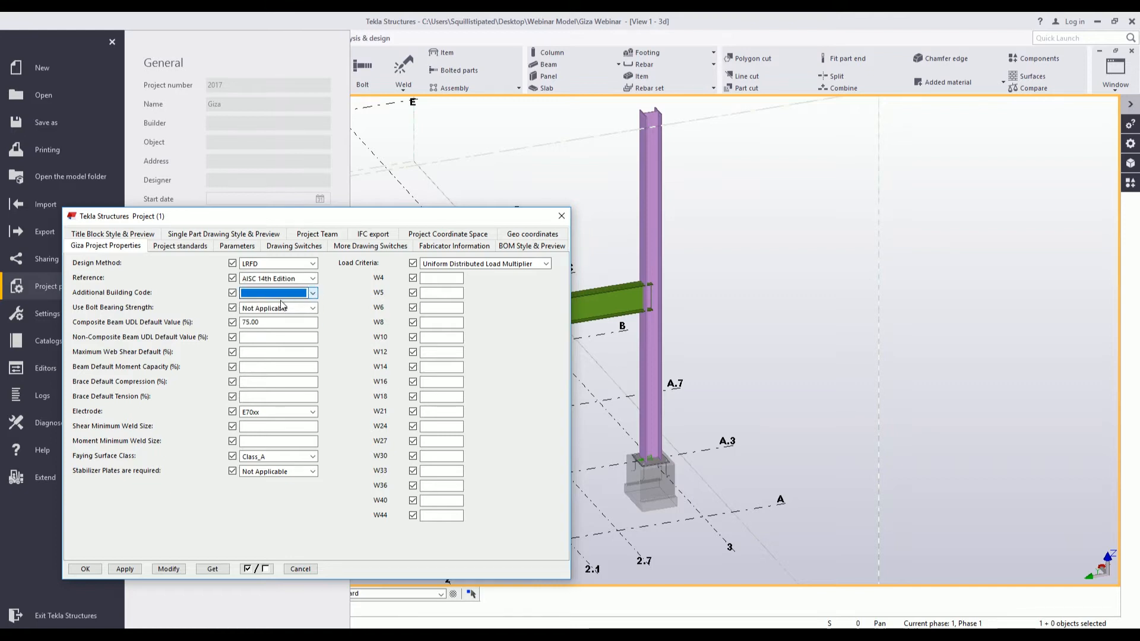
left_click(316, 308)
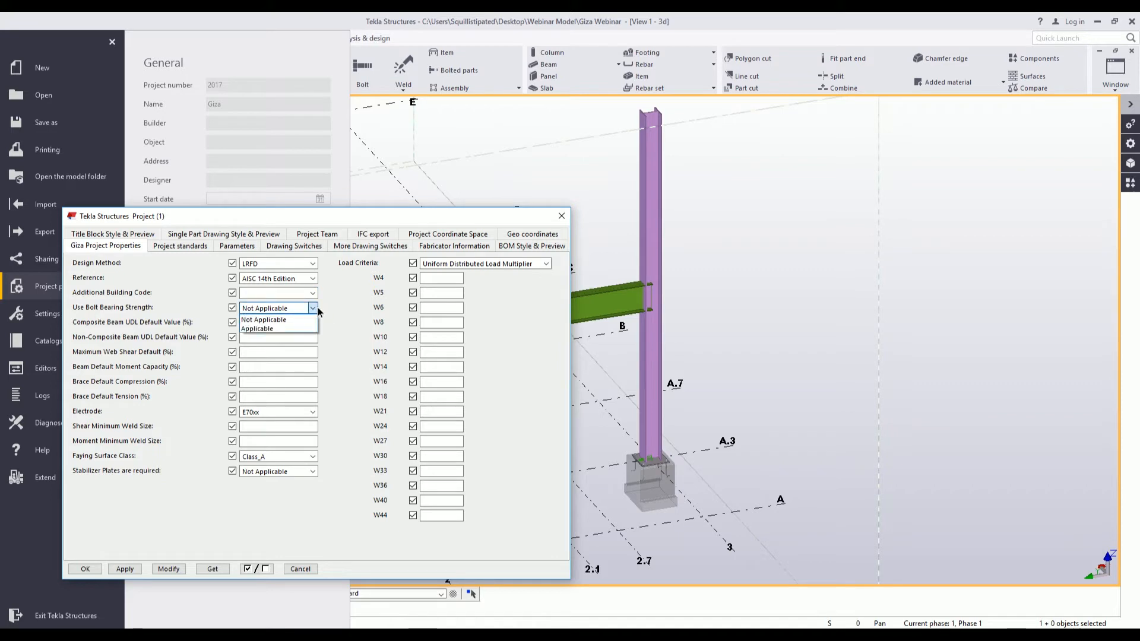
left_click(279, 337)
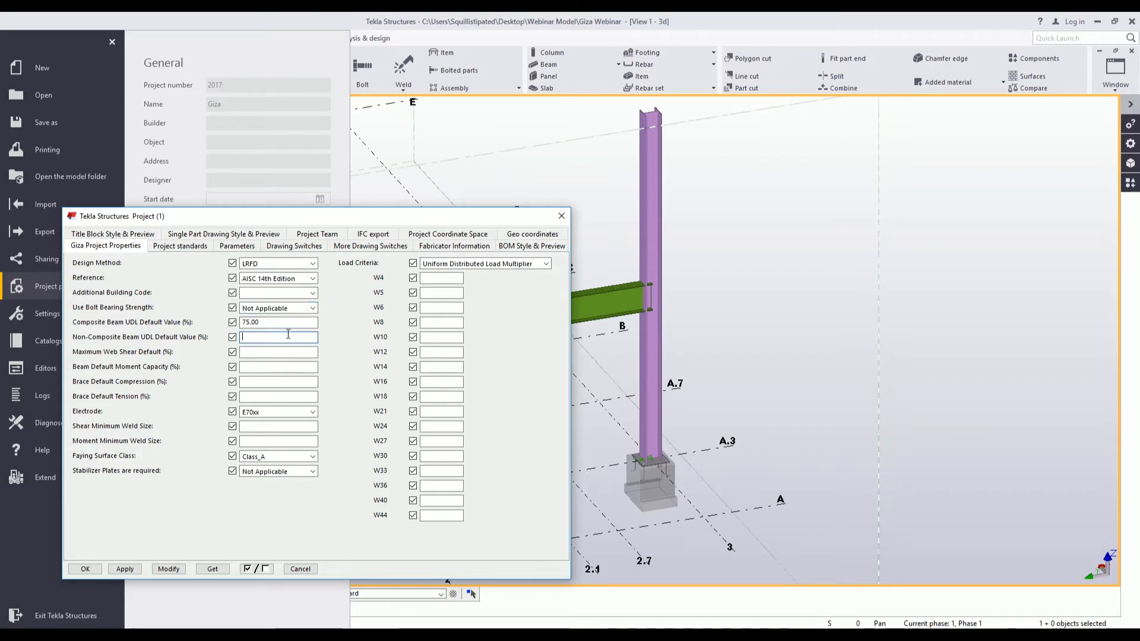
left_click(276, 324)
double_click(276, 324)
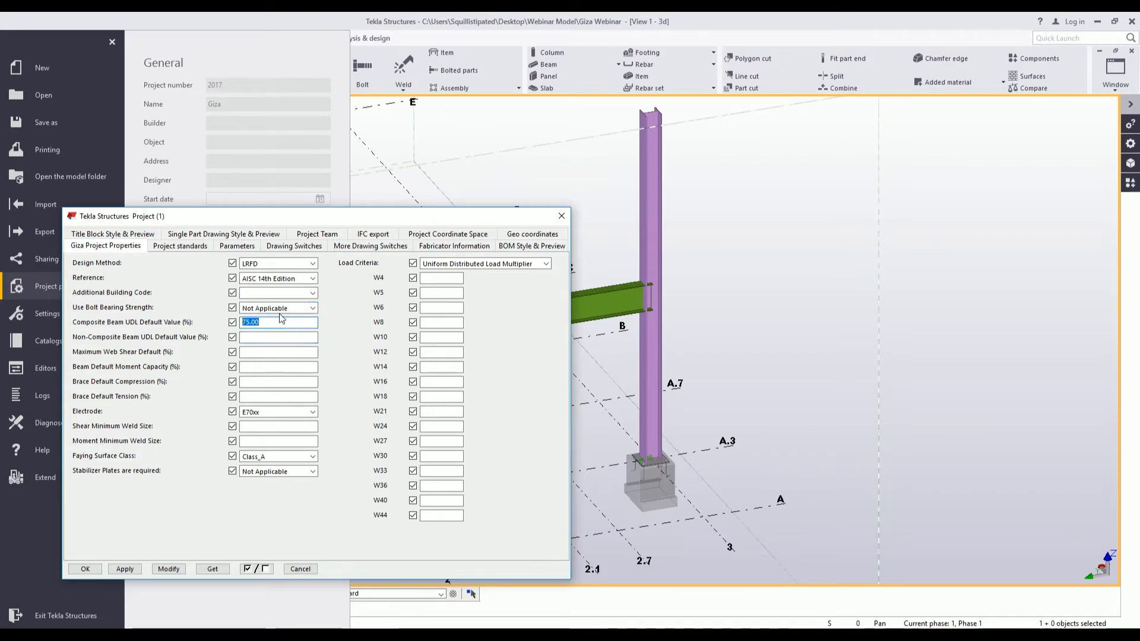
left_click(283, 322)
- Examine the project's options for electrode, faying surface class, stabilizer plates and load criteria
left_click(312, 412)
left_click(312, 411)
left_click(311, 456)
left_click(310, 460)
left_click(309, 474)
left_click(310, 474)
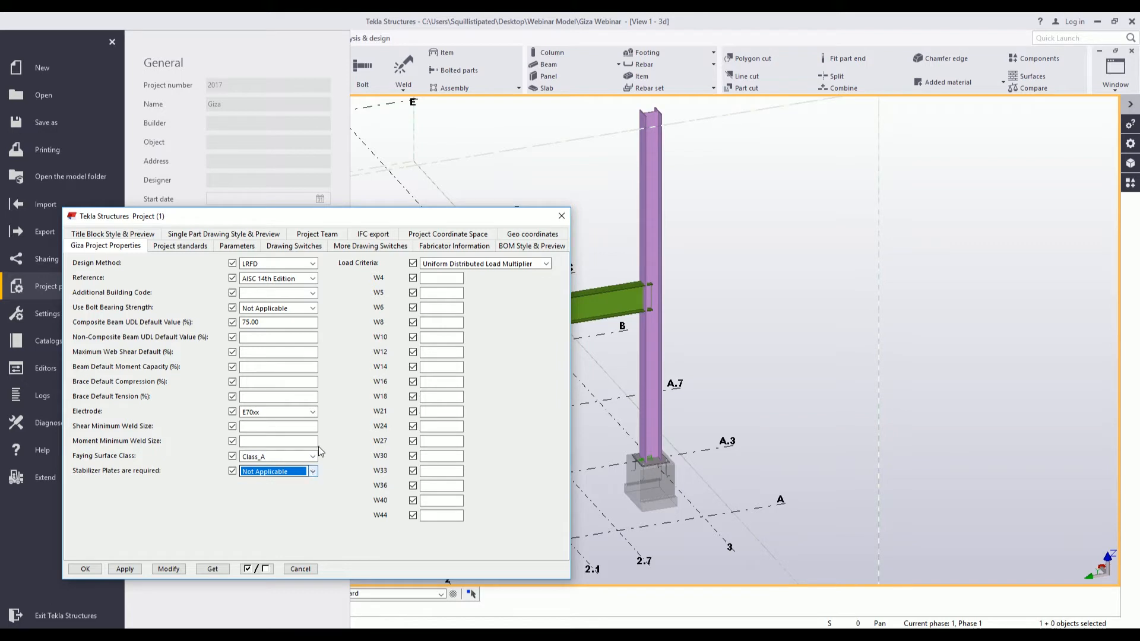
left_click(494, 265)
left_click(527, 274)
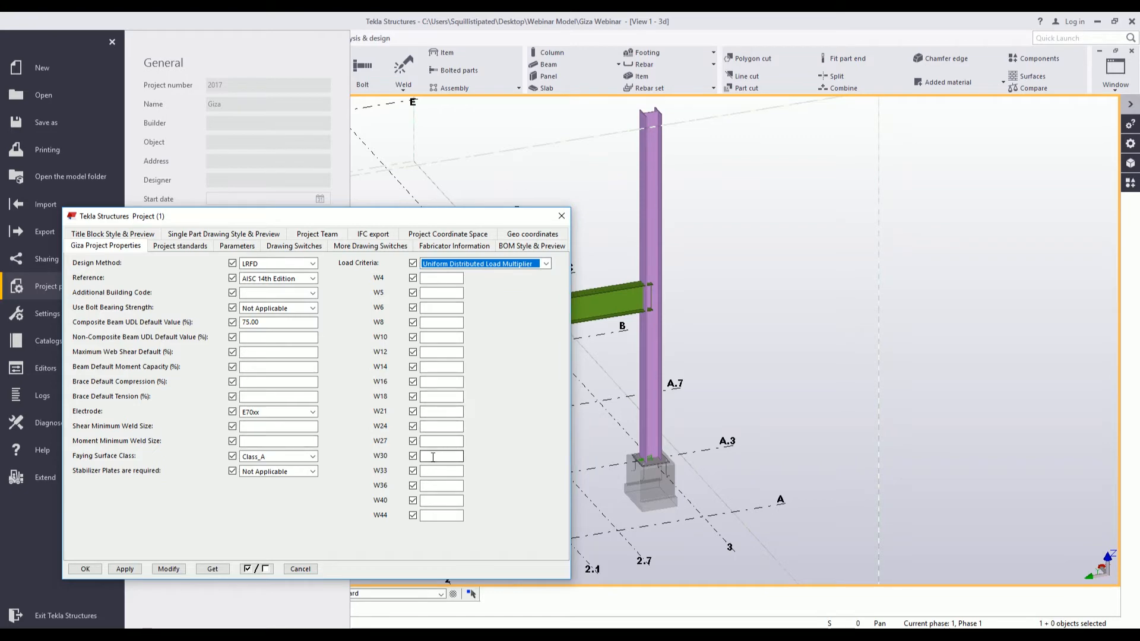
- Apply the Giza settings to the project and close the project attributes
left_click(171, 569)
left_click(126, 569)
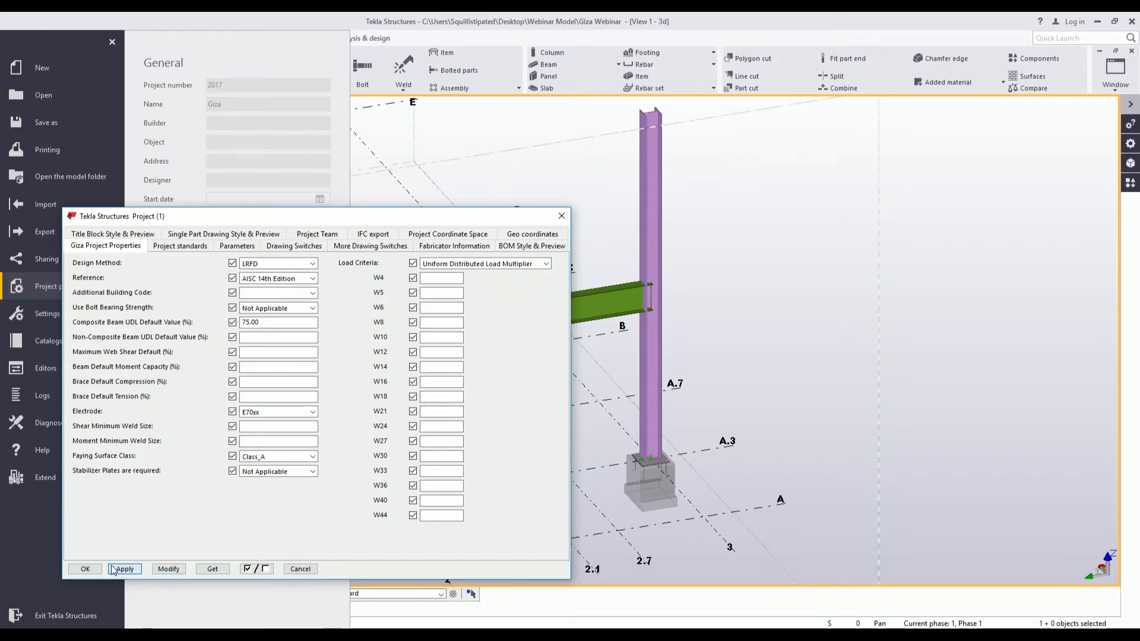
left_click(88, 569)
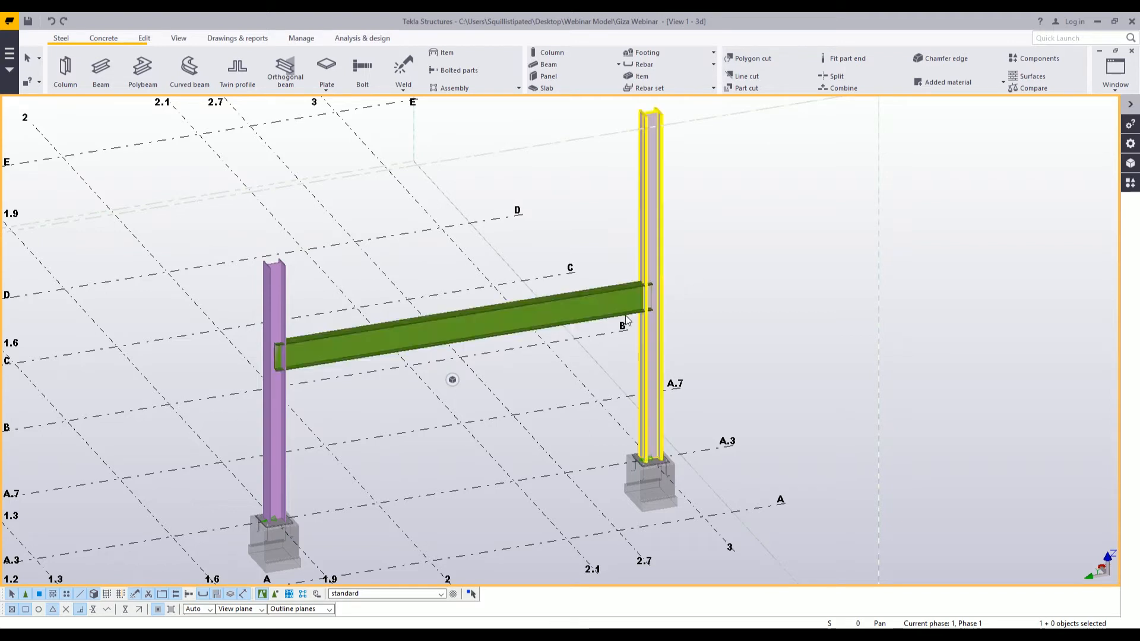
- Open the user-defined attributes of the beam between the two columns and enter 50 as its start shear Vy end reaction
double_click(568, 313)
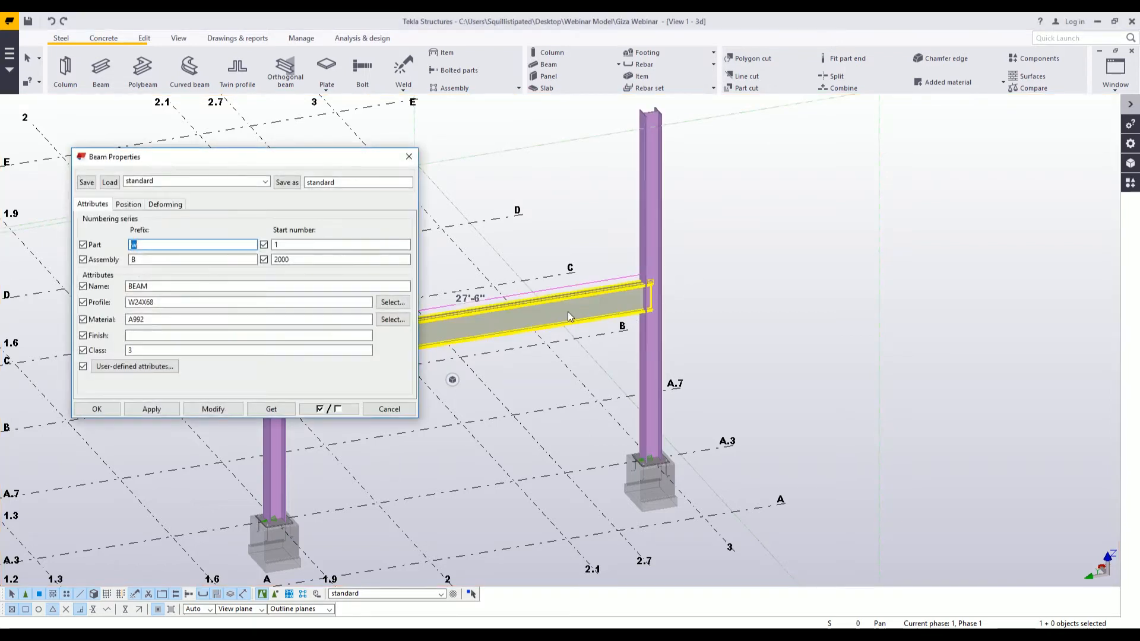
left_click(136, 372)
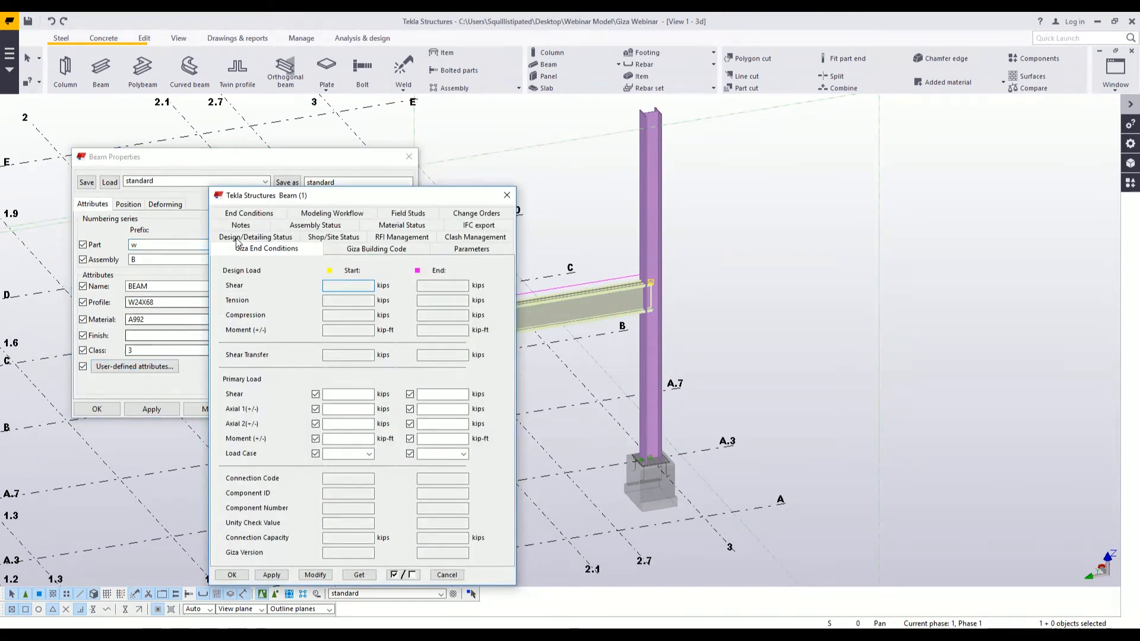
left_click(261, 214)
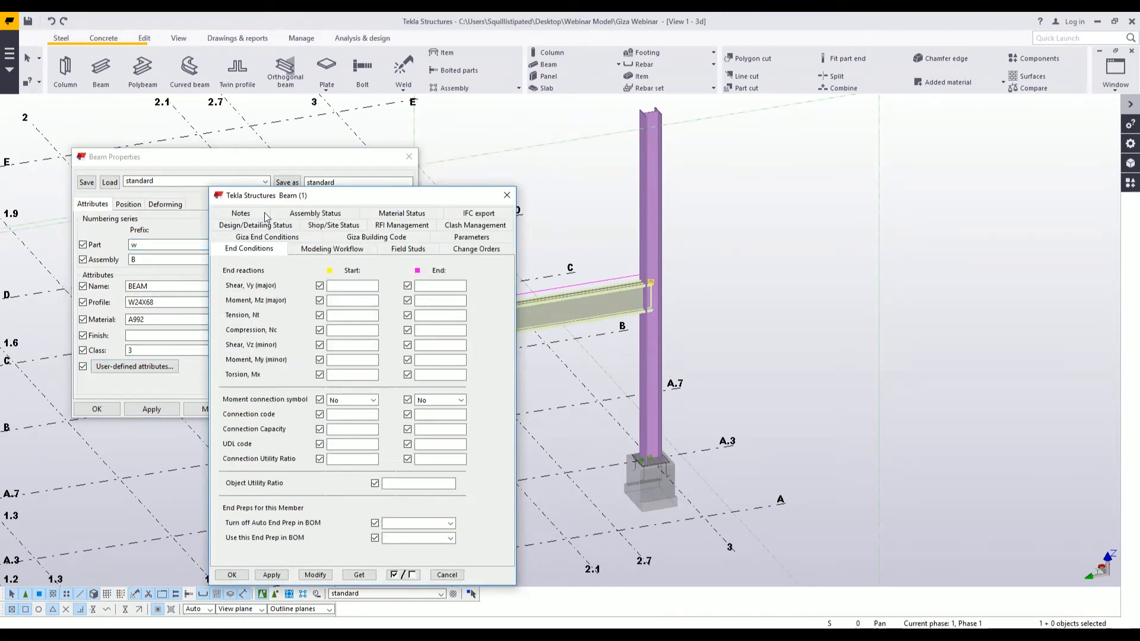
left_click(346, 284)
type("50")
- Examine the beam's Giza end condition loads and the building code choices for its start end
left_click(291, 237)
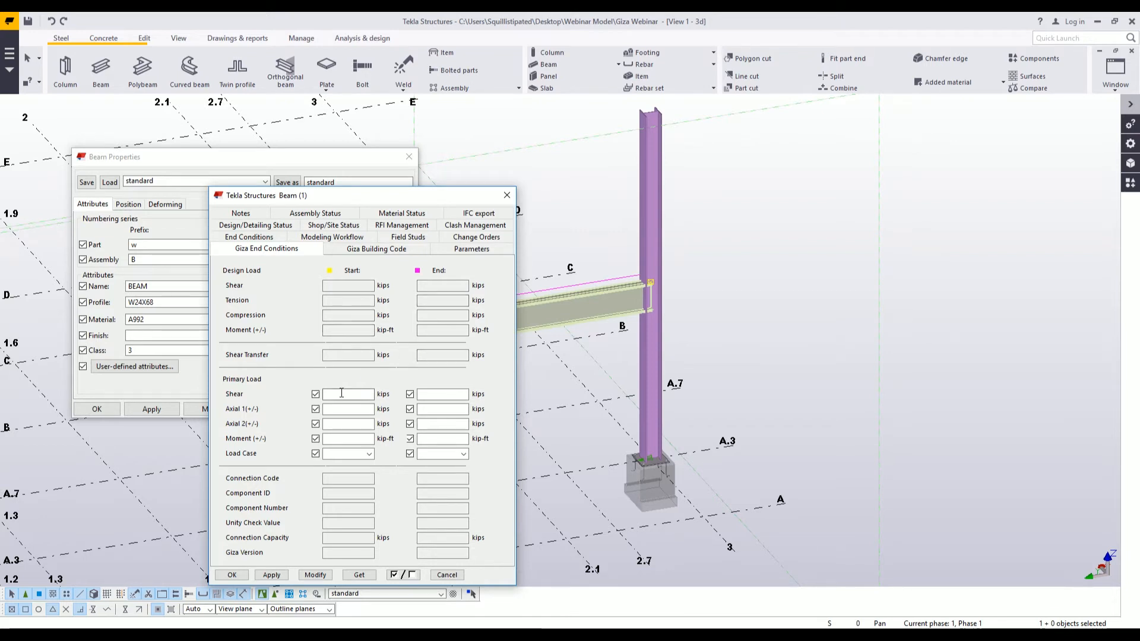
left_click(334, 423)
left_click(368, 250)
left_click(347, 286)
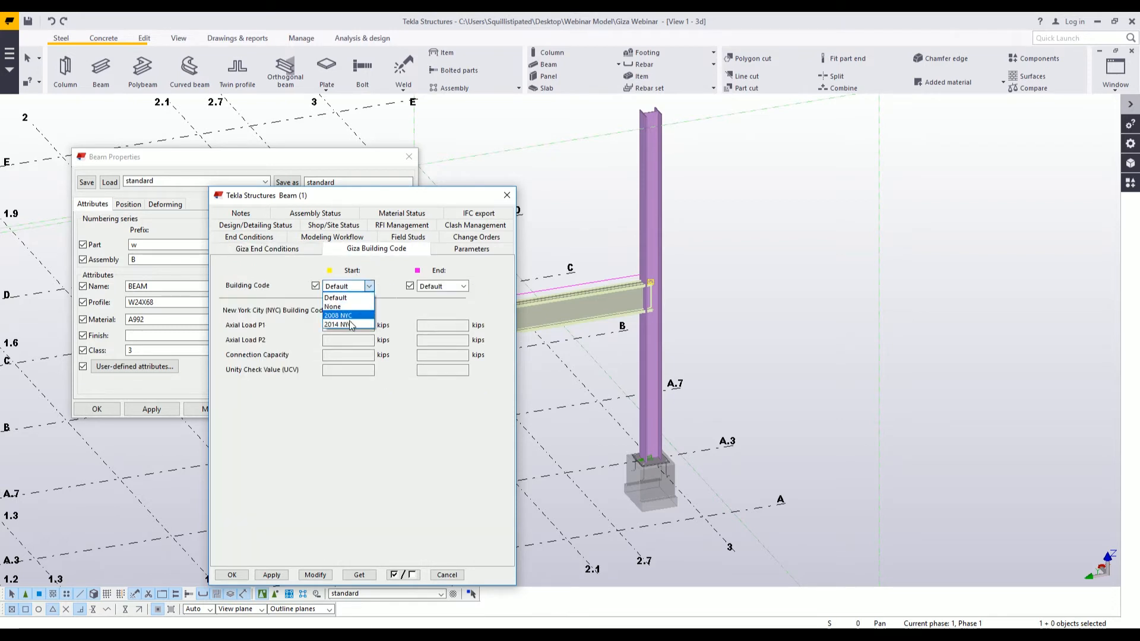
left_click(372, 287)
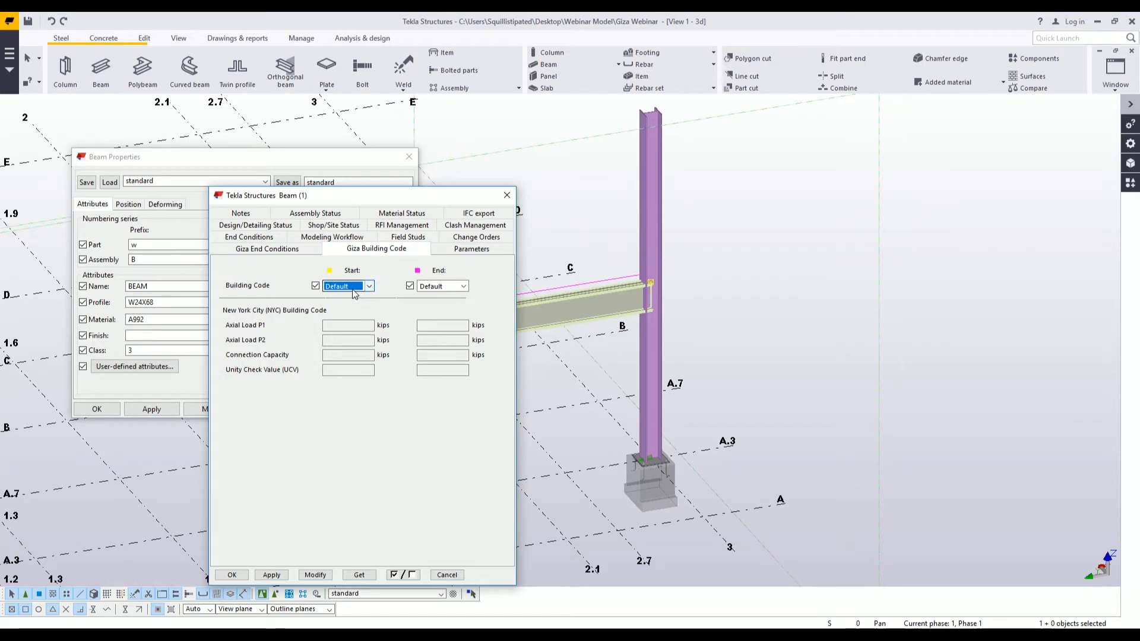
left_click(303, 250)
left_click(367, 250)
left_click(368, 286)
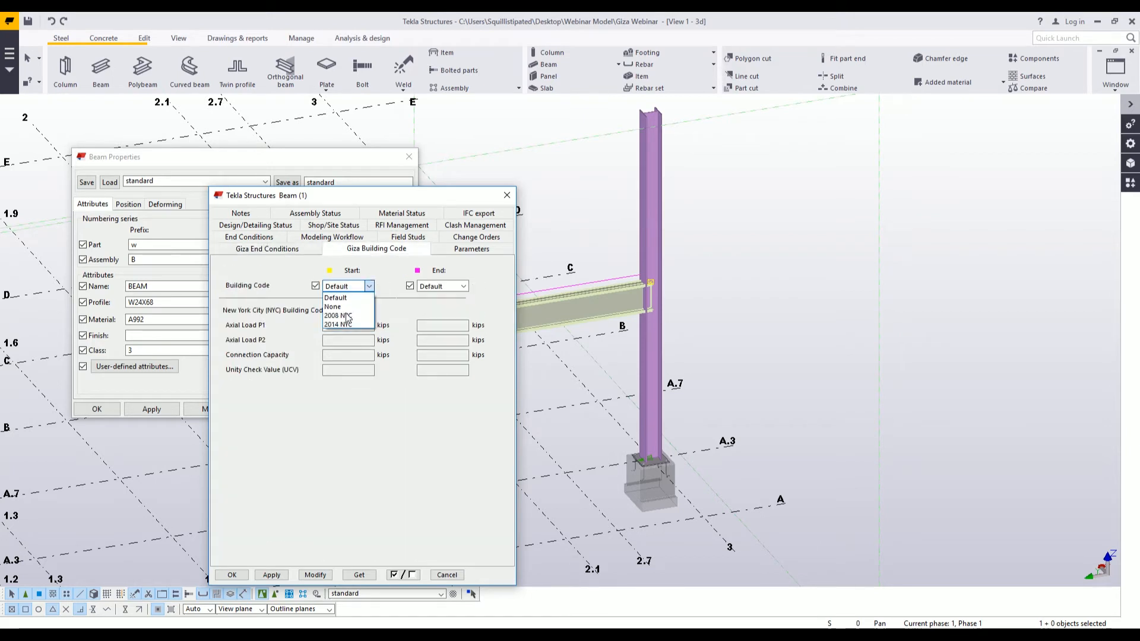
left_click(373, 288)
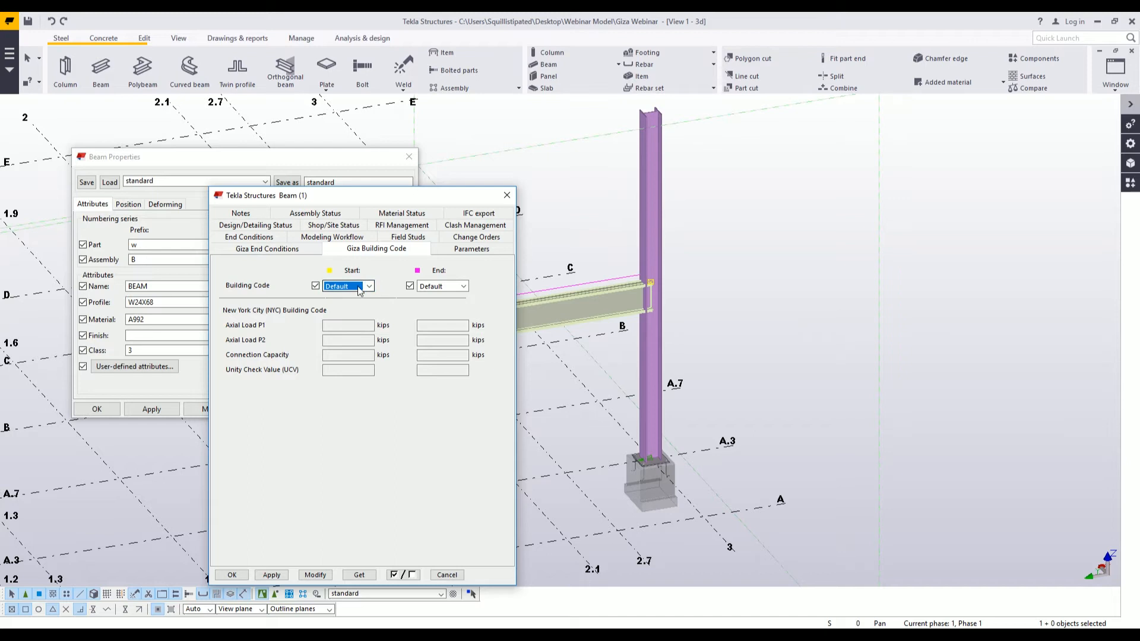
- Apply the user-defined attributes to the beam and close its properties
left_click(313, 575)
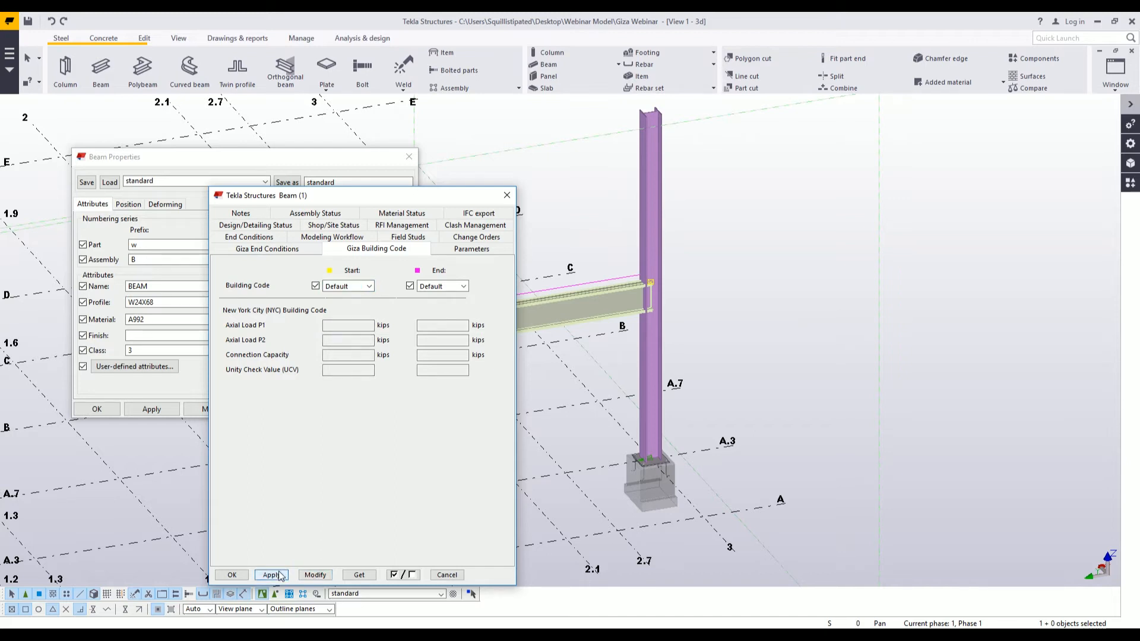
left_click(226, 576)
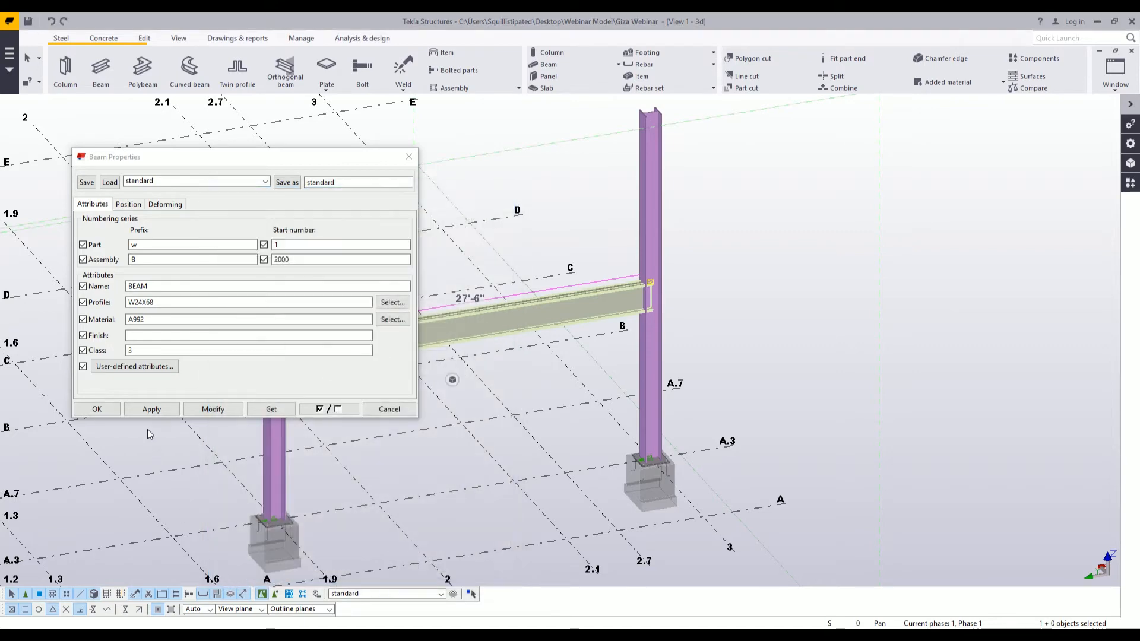
left_click(212, 409)
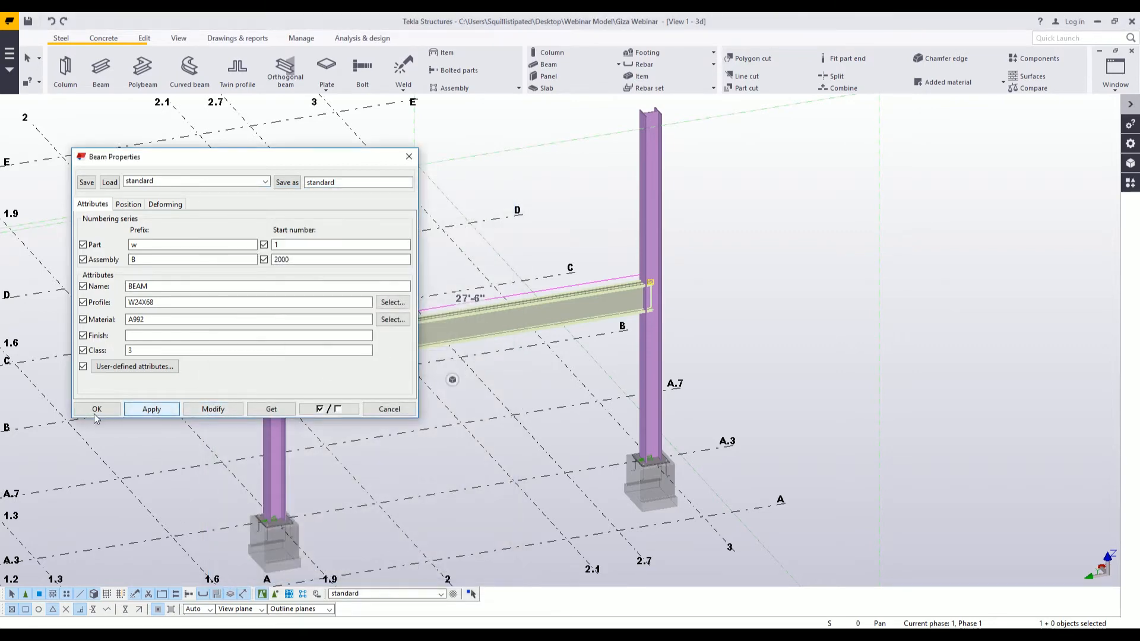
left_click(96, 411)
left_click(541, 394)
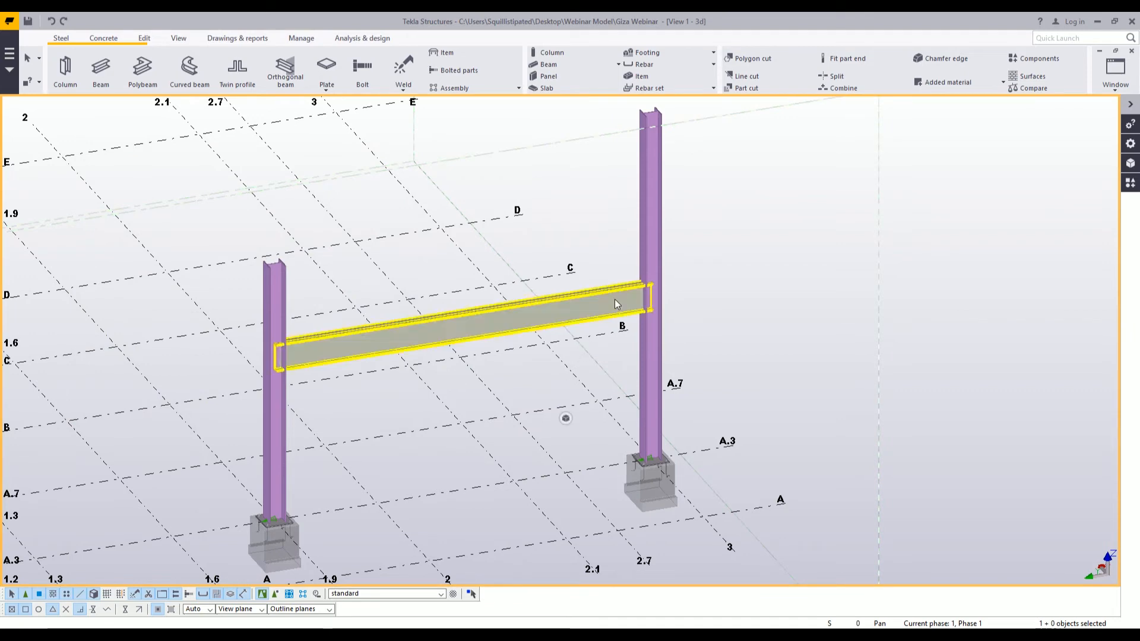
- Find component 141 in the catalog and place a Clip angle (141) connection between the taller column and the beam end
scroll(684, 275, "up", 10)
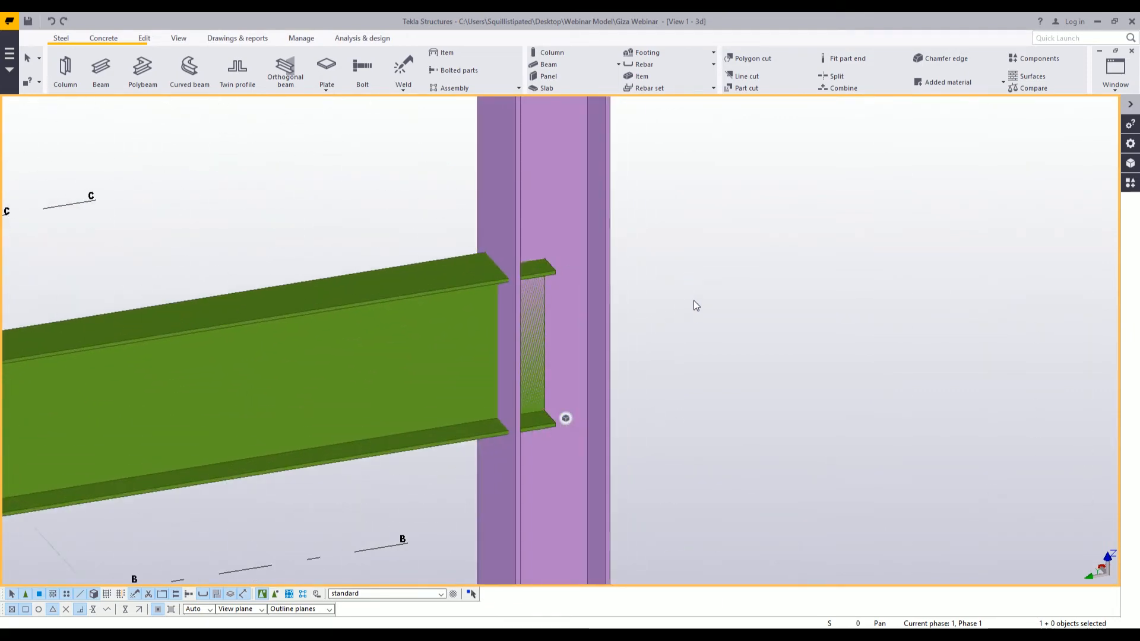
key("ctrl+f")
left_click(971, 153)
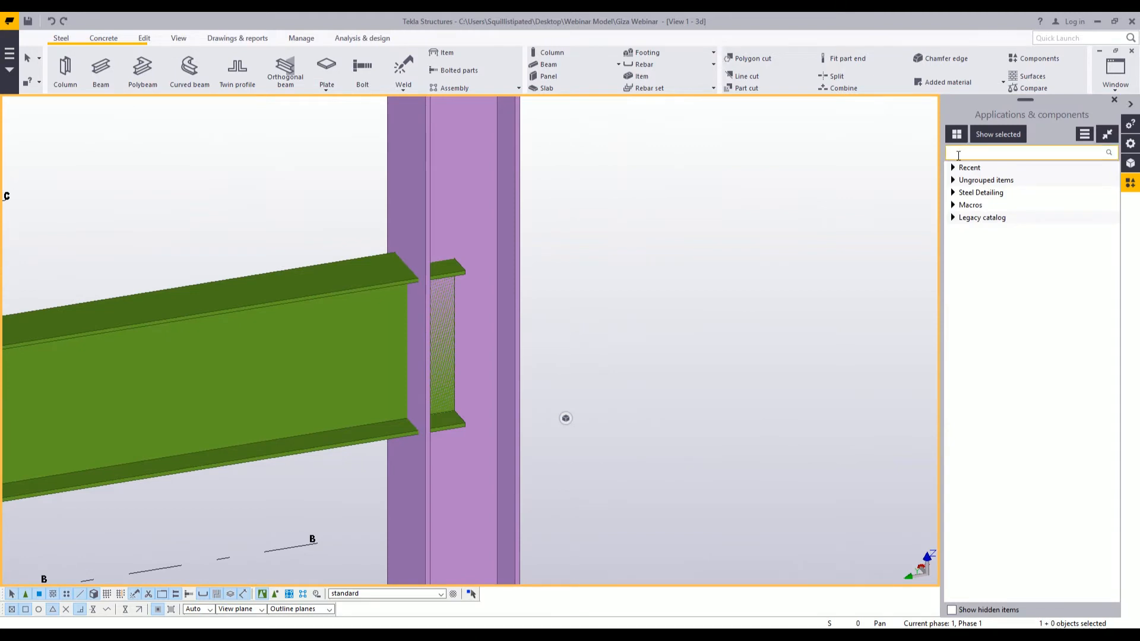
type("141")
left_click(990, 213)
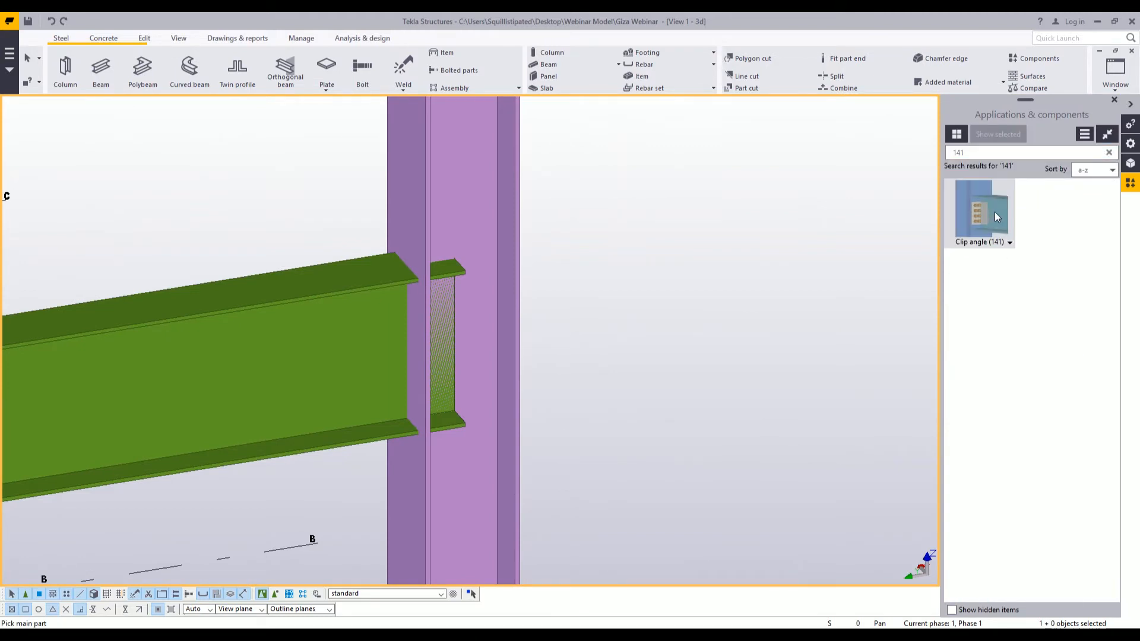
left_click(497, 228)
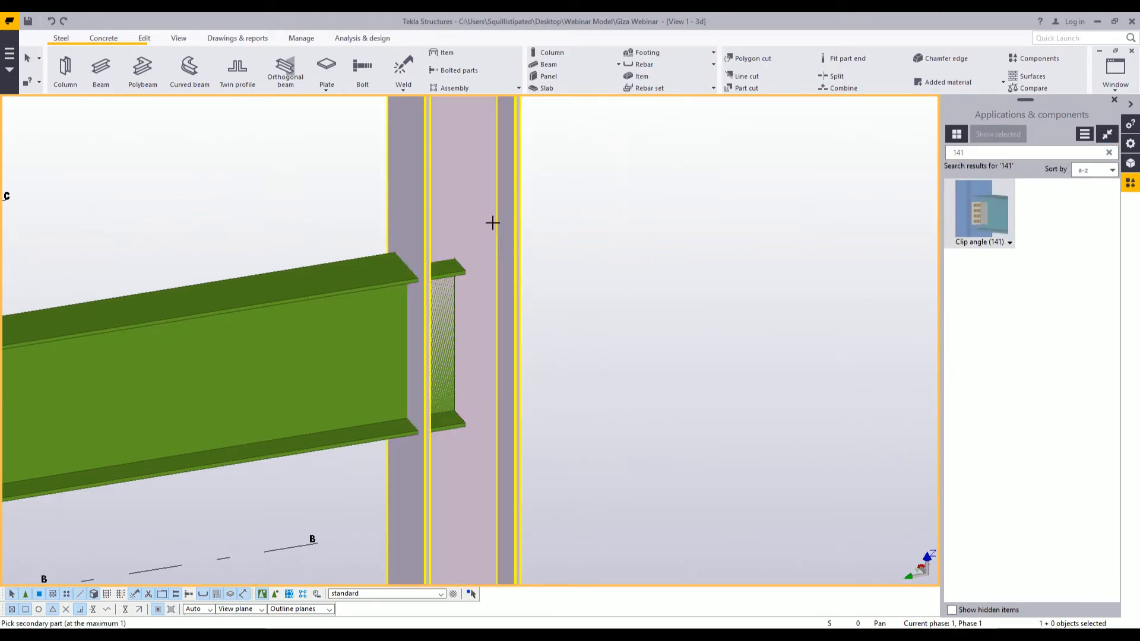
left_click(371, 336)
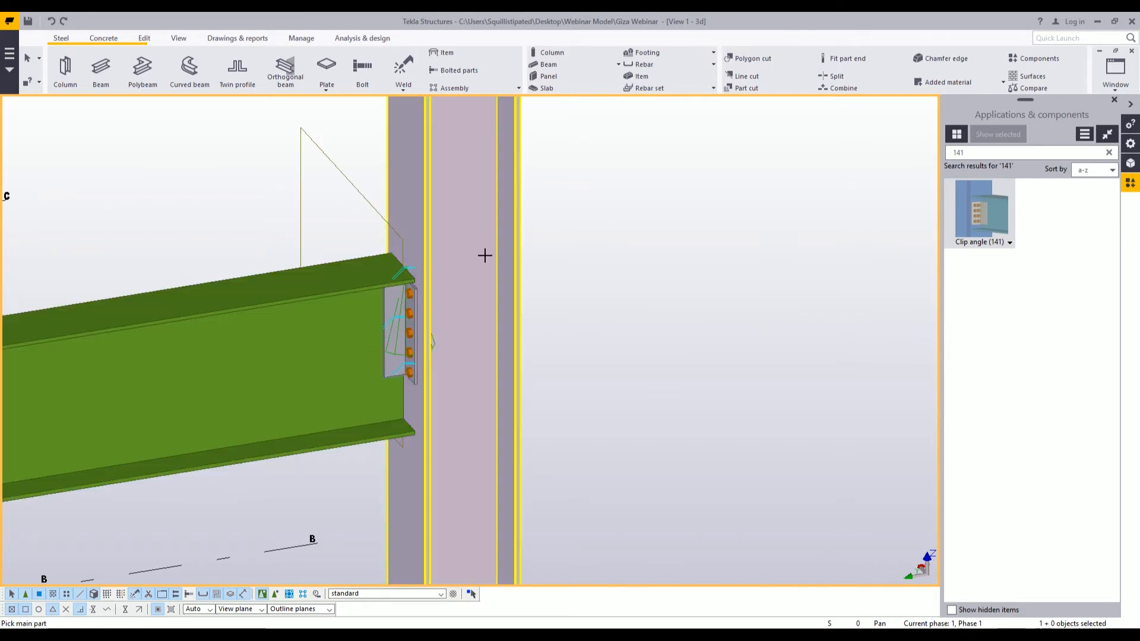
key("Escape")
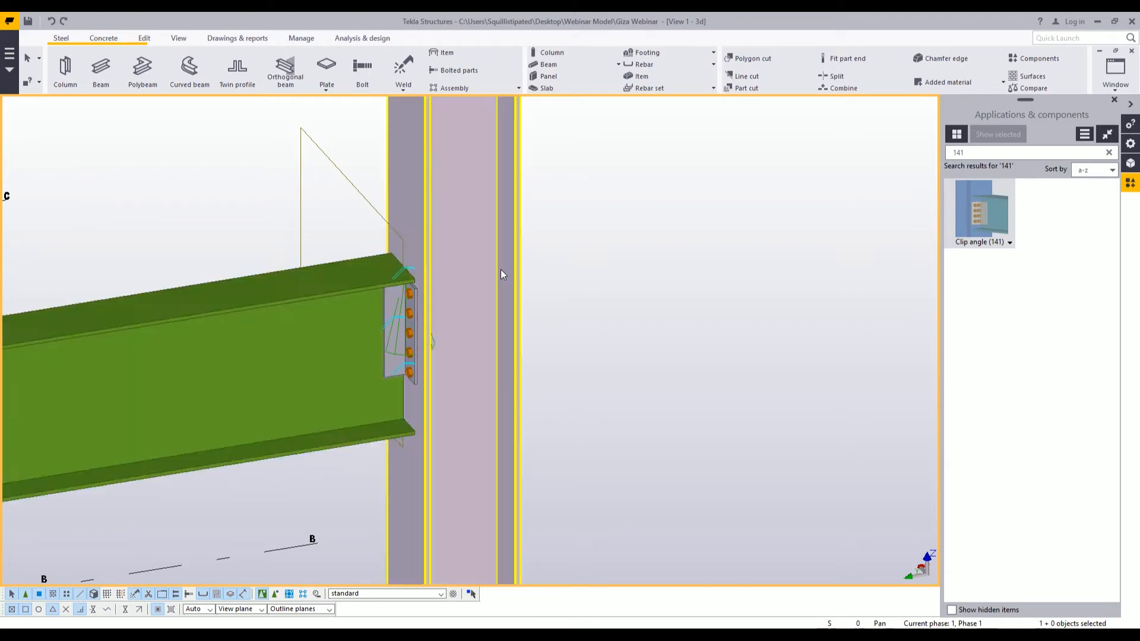
- Search the component catalog for "giza" and open the properties of Giza1-ClipAngle_with_Doubler_and_StiffenedNotch
scroll(505, 378, "down", 5)
middle_click_drag(500, 395, 798, 315)
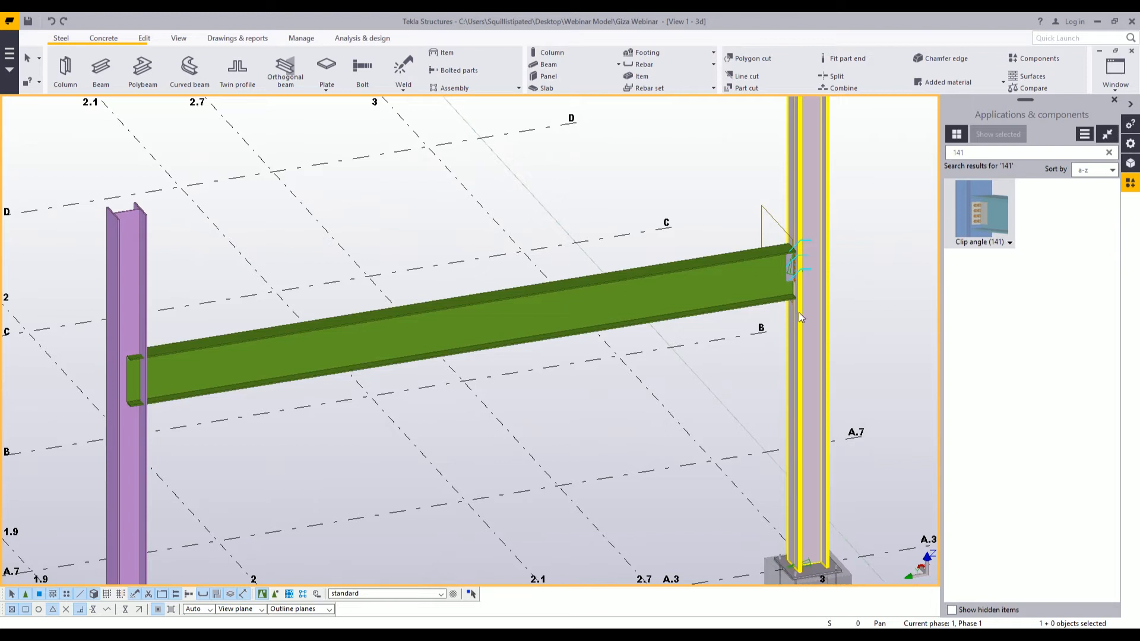
left_click(1042, 152)
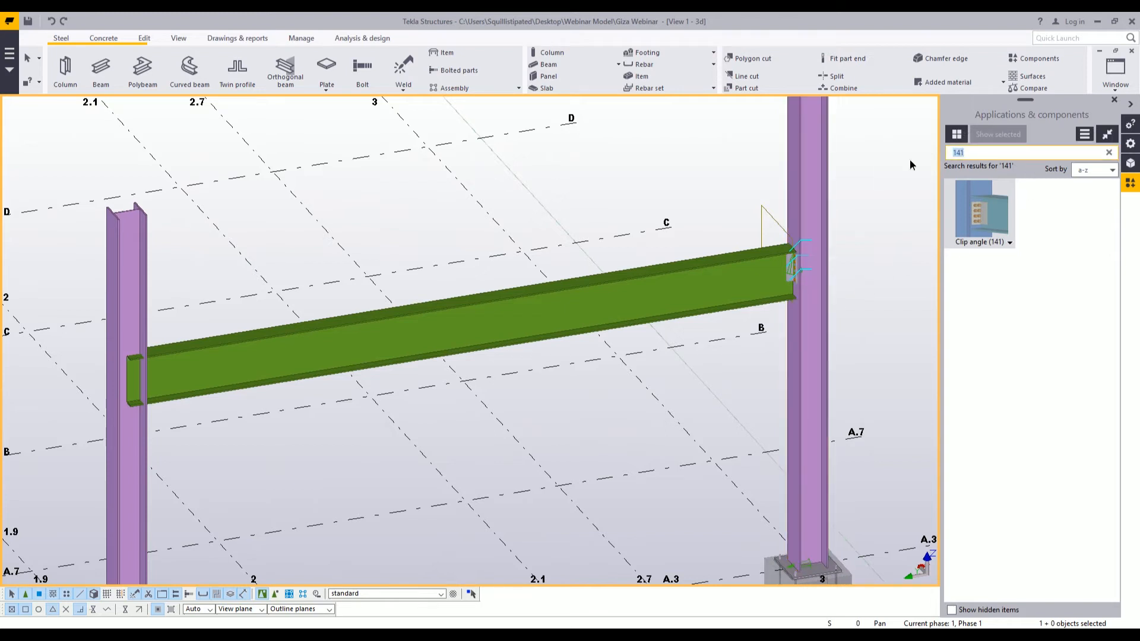
type("giza")
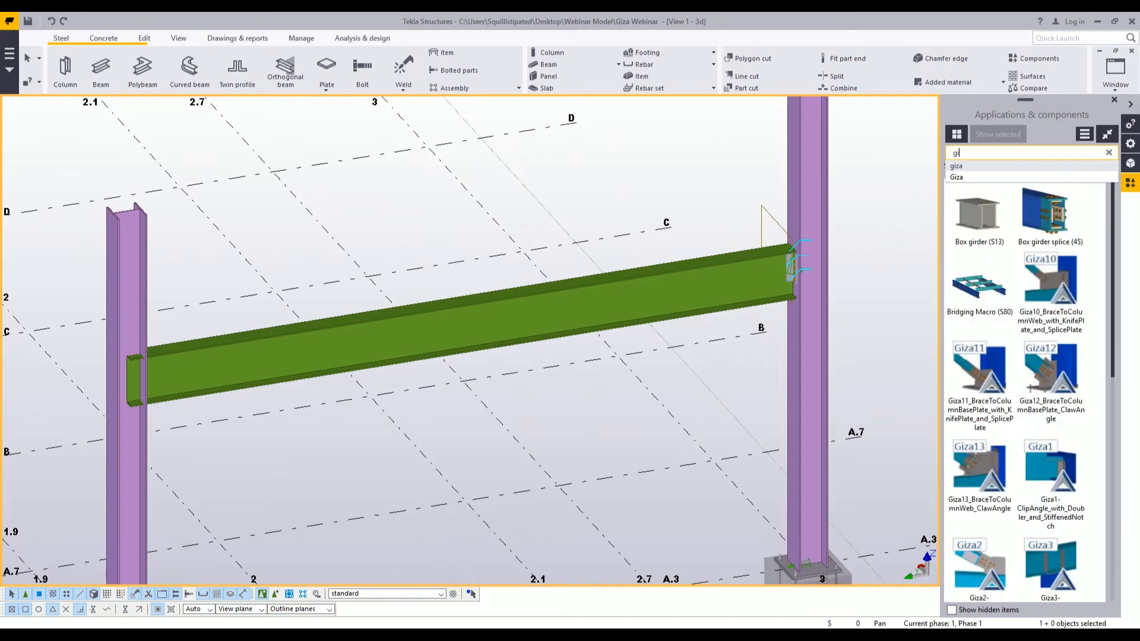
key("Return")
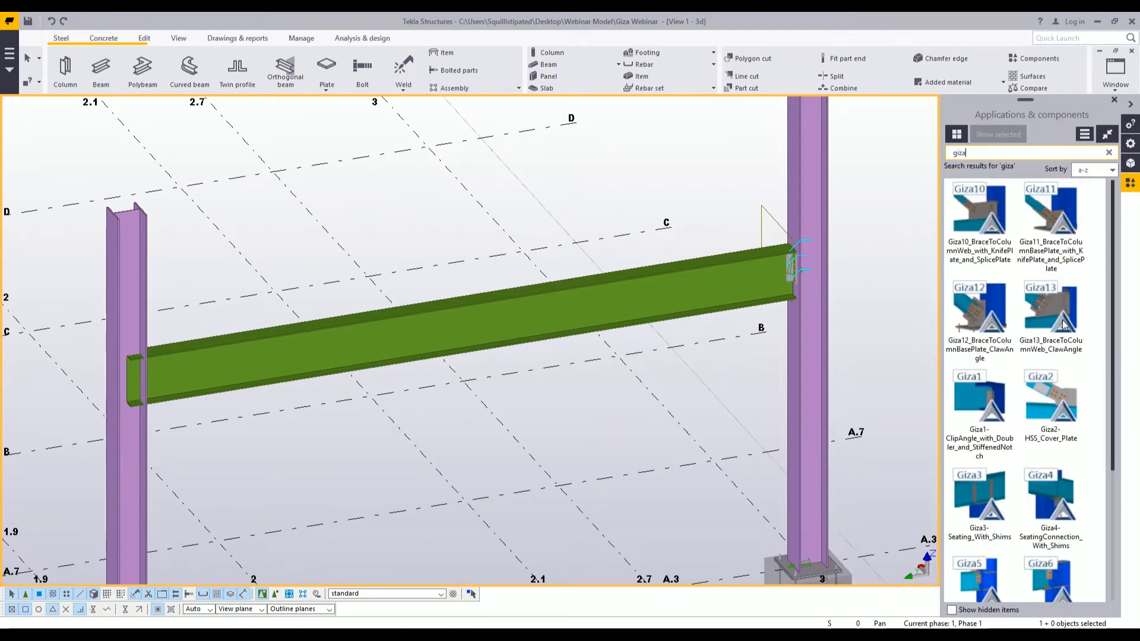
scroll(1064, 324, "down", 3)
scroll(1064, 323, "up", 3)
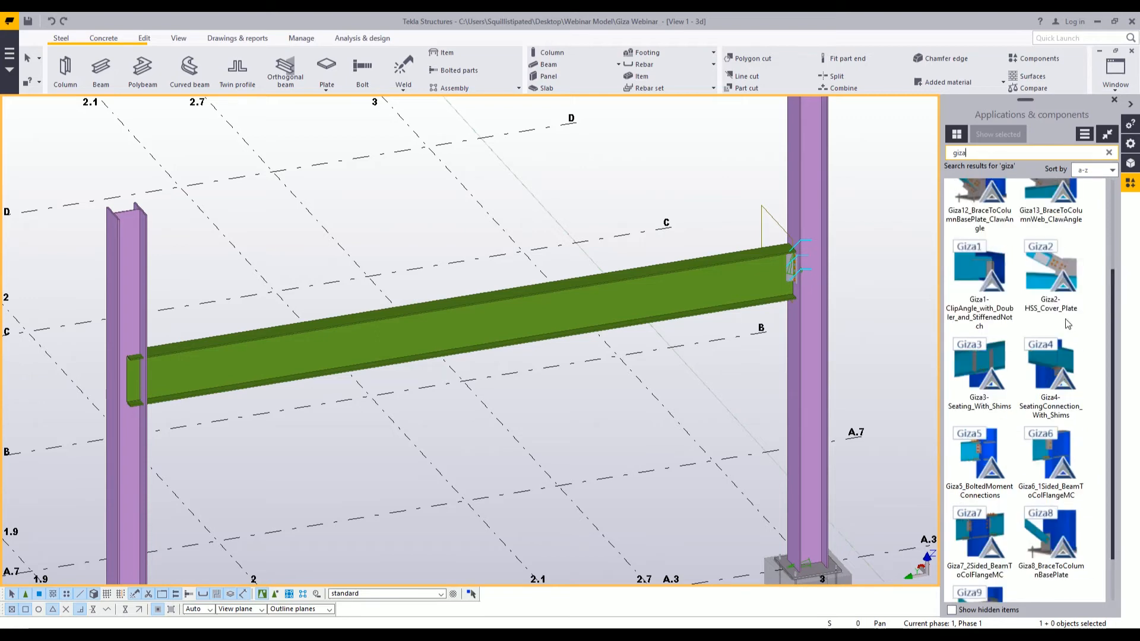
left_click(967, 395)
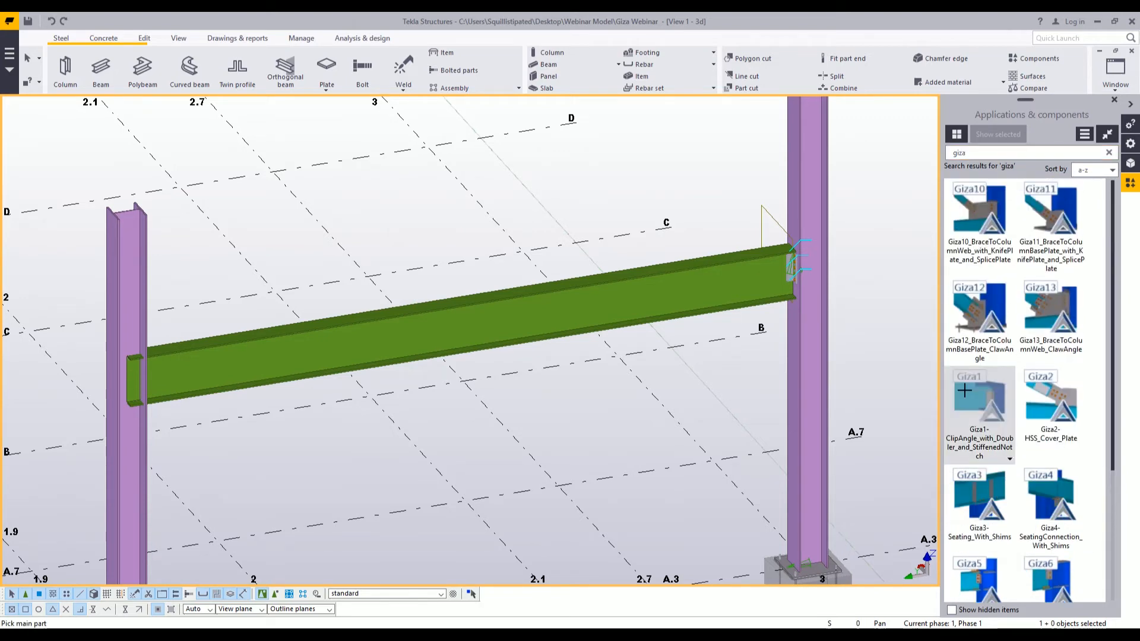
double_click(966, 370)
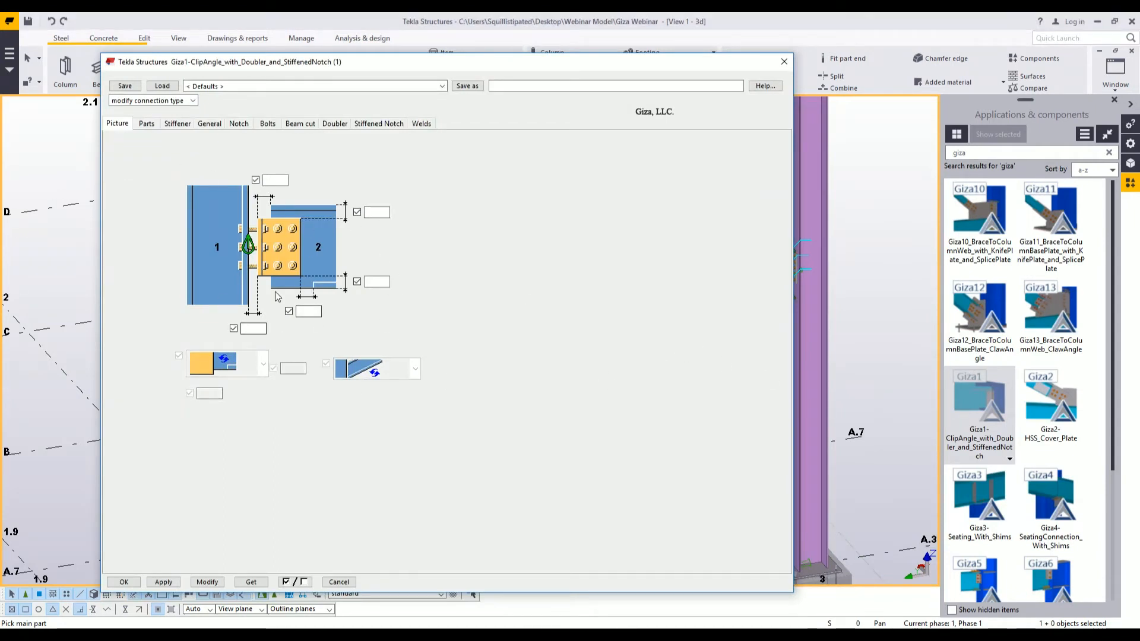
- Examine the Giza1 component's part, stiffener, general, doubler and stiffened notch settings, and close its properties
left_click(147, 125)
left_click(178, 124)
left_click(207, 124)
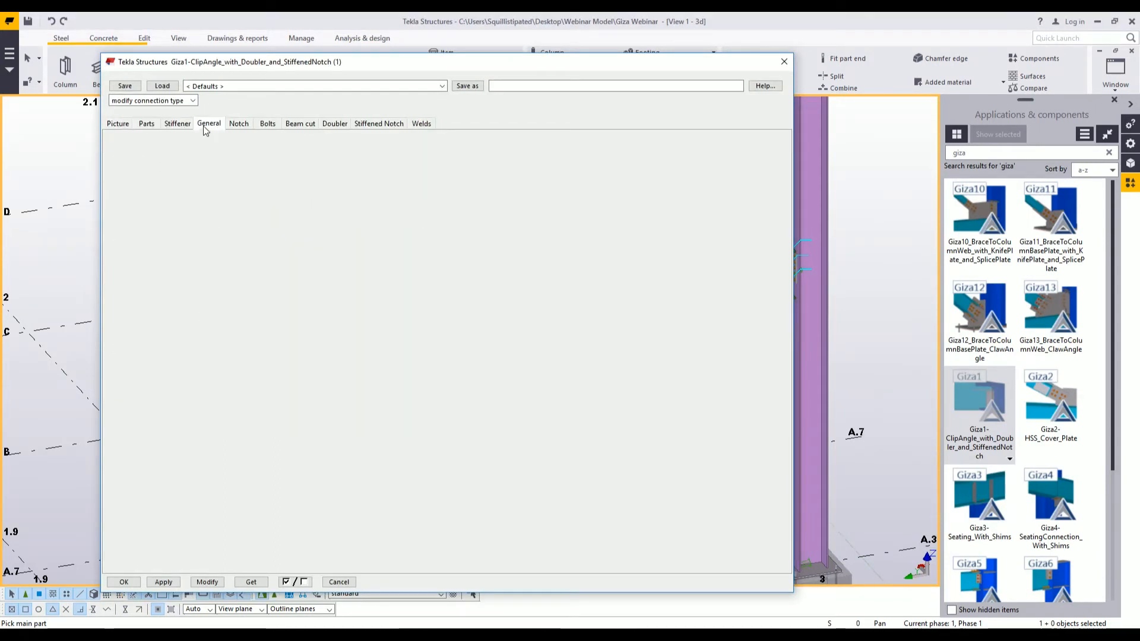
left_click(334, 125)
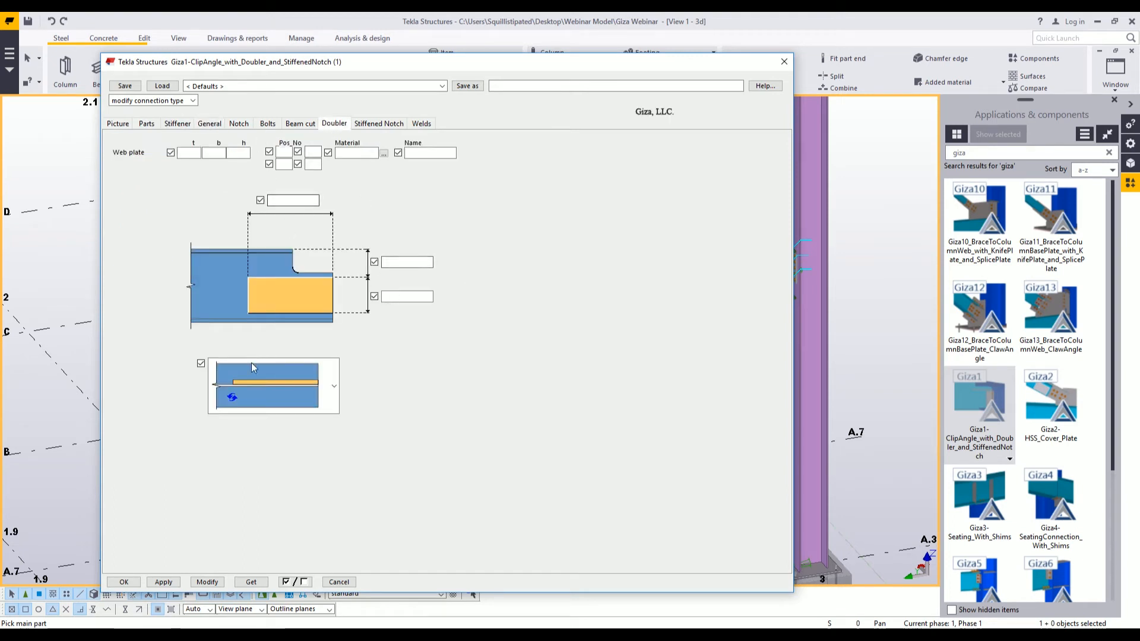
left_click(268, 384)
left_click(316, 363)
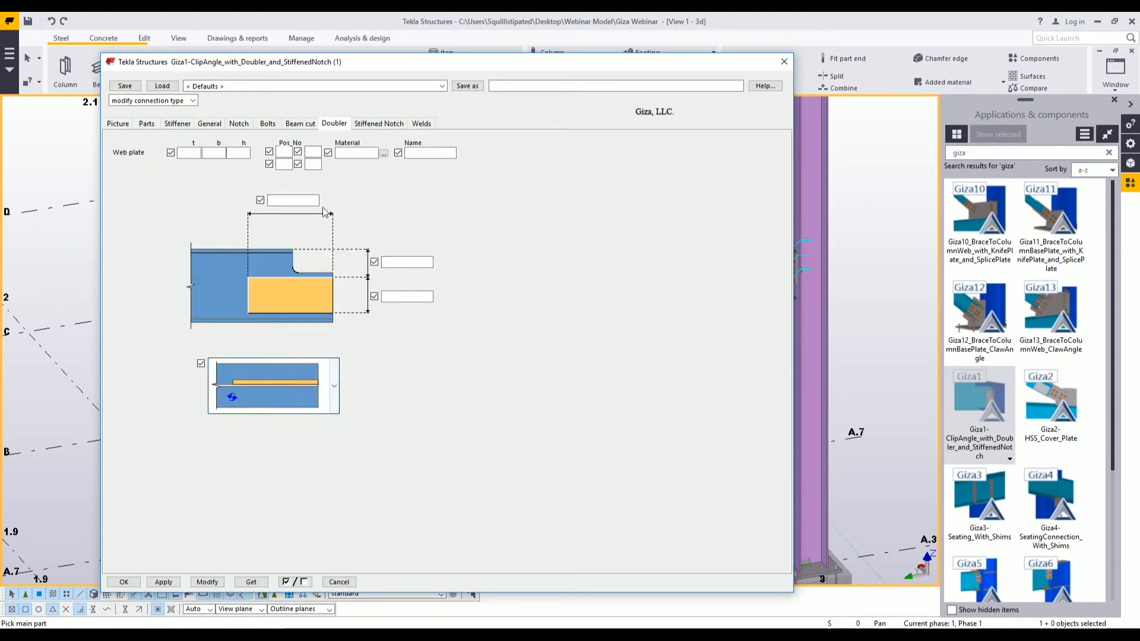
left_click(374, 125)
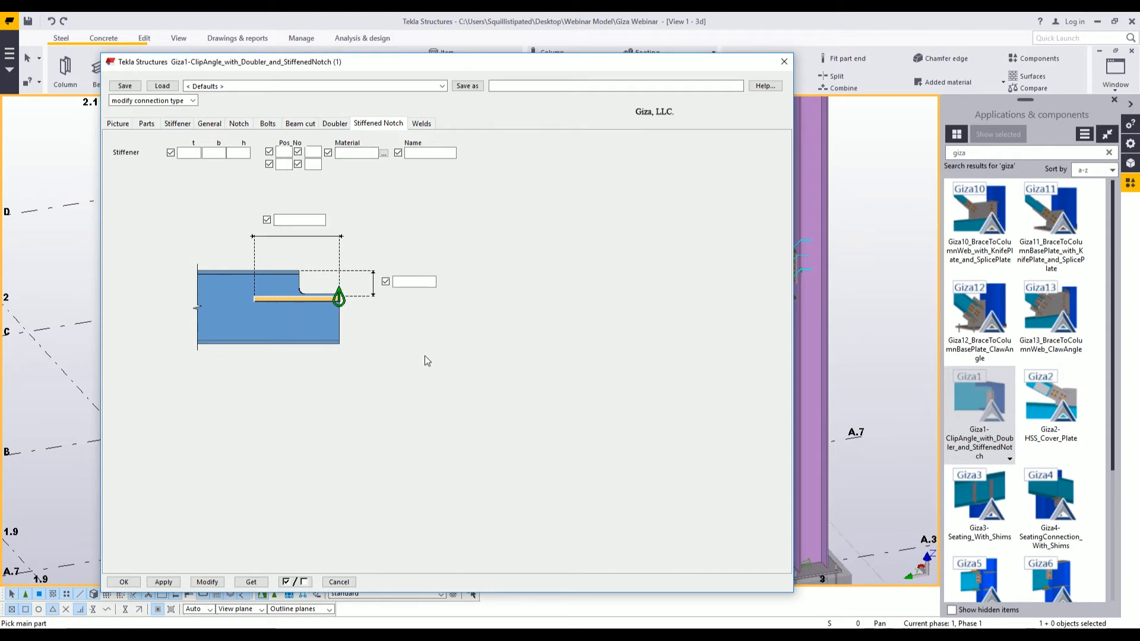
left_click(784, 61)
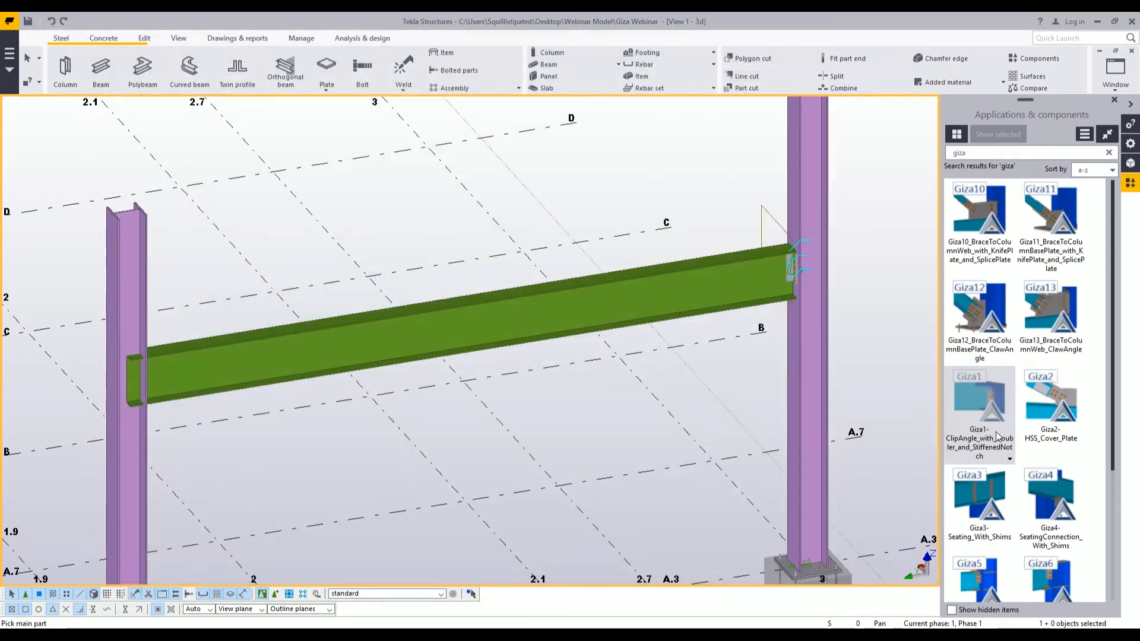
- Place the Giza1 clip angle connection between the other column and the beam's unconnected end, and close the component catalog
left_click(182, 365)
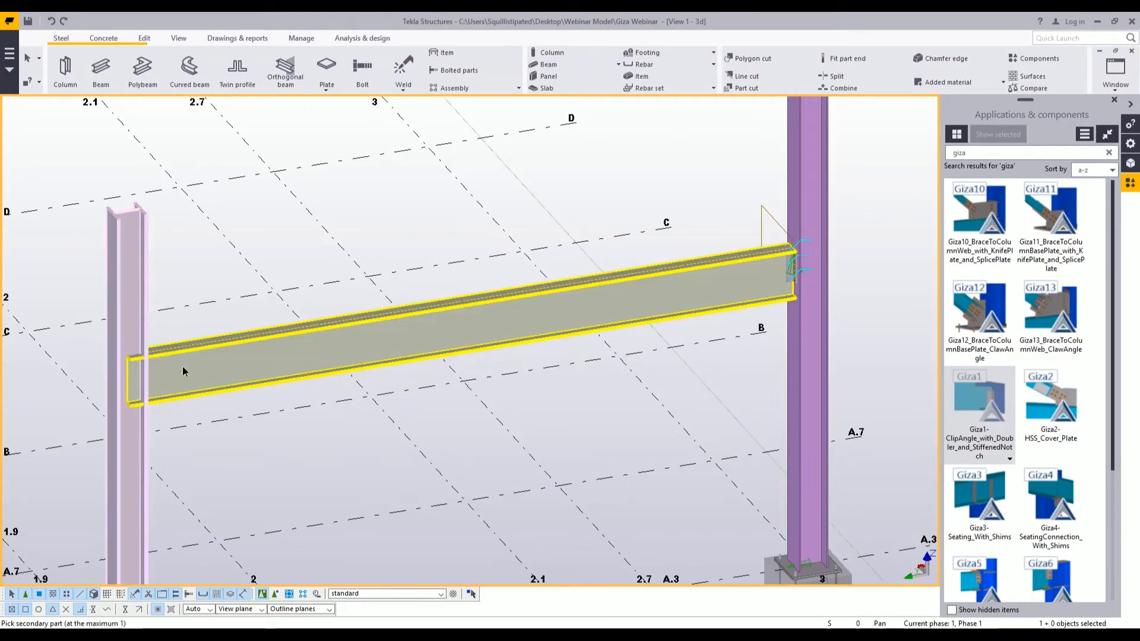
left_click(183, 374)
middle_click_drag(186, 391, 76, 374, "ctrl")
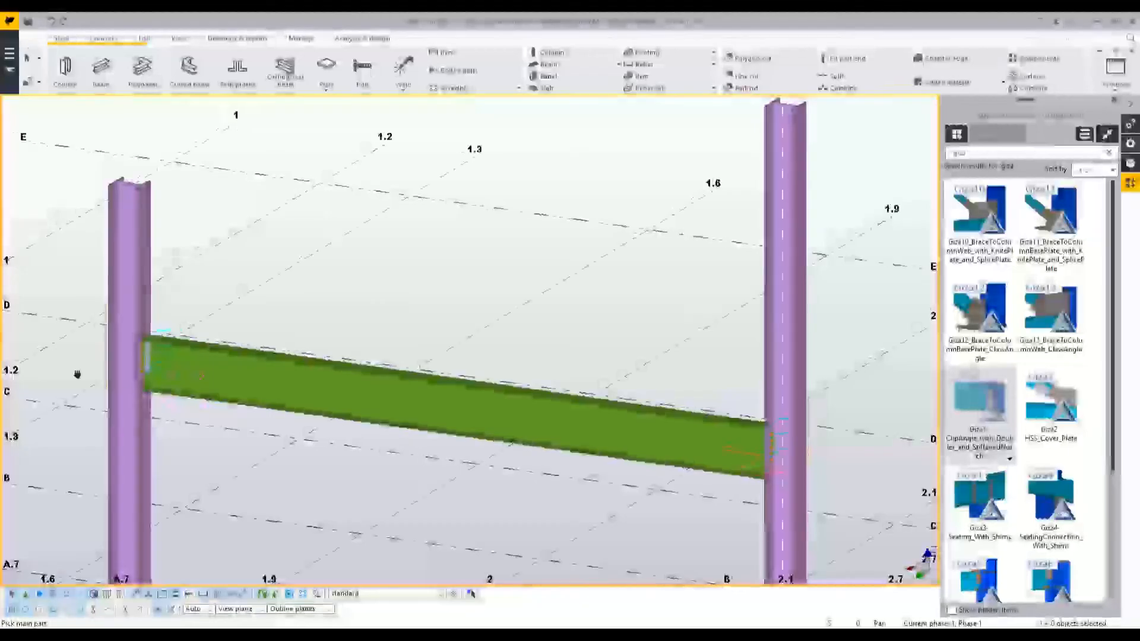
scroll(137, 369, "up", 5)
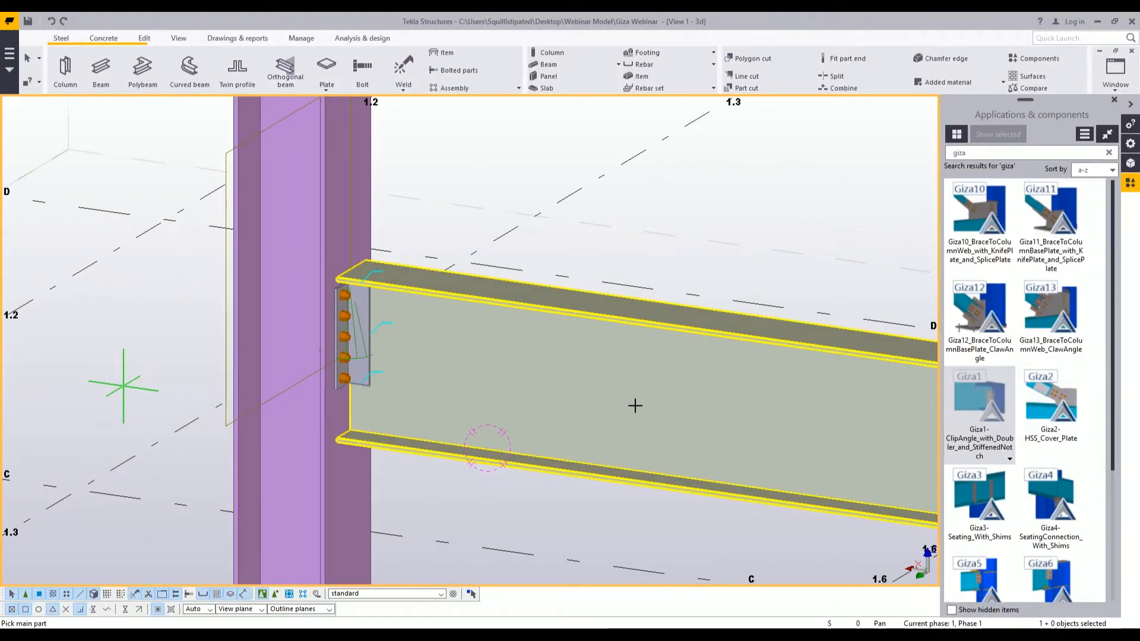
scroll(661, 374, "down", 5)
middle_click_drag(658, 405, 760, 411, "ctrl")
middle_click_drag(760, 411, 393, 368)
scroll(393, 367, "down", 1)
middle_click_drag(450, 313, 440, 362)
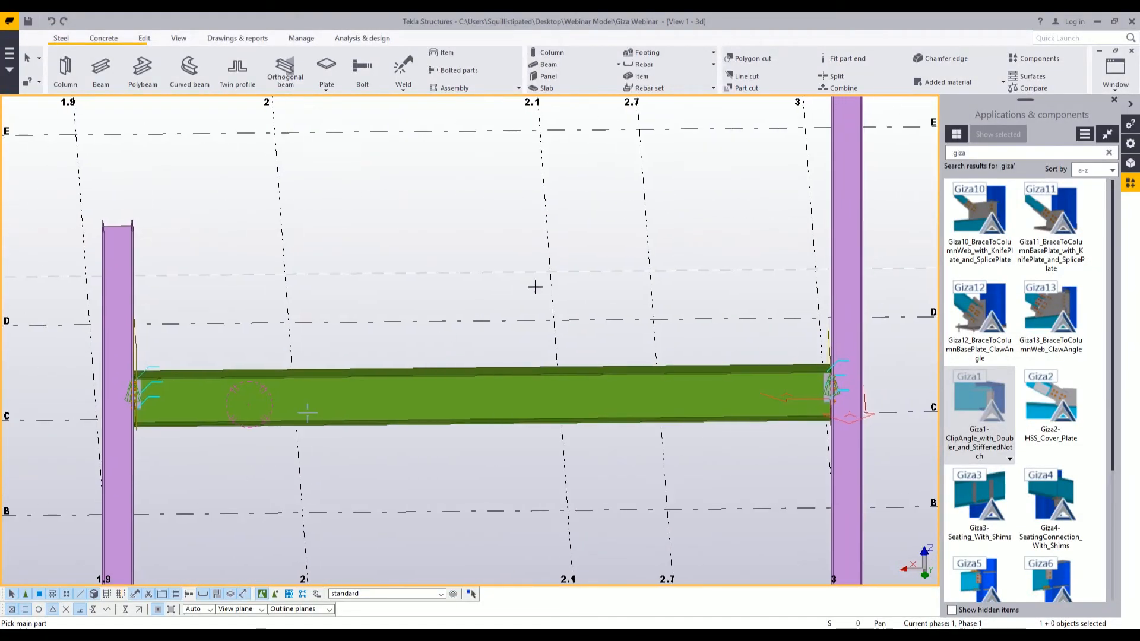
left_click(1114, 99)
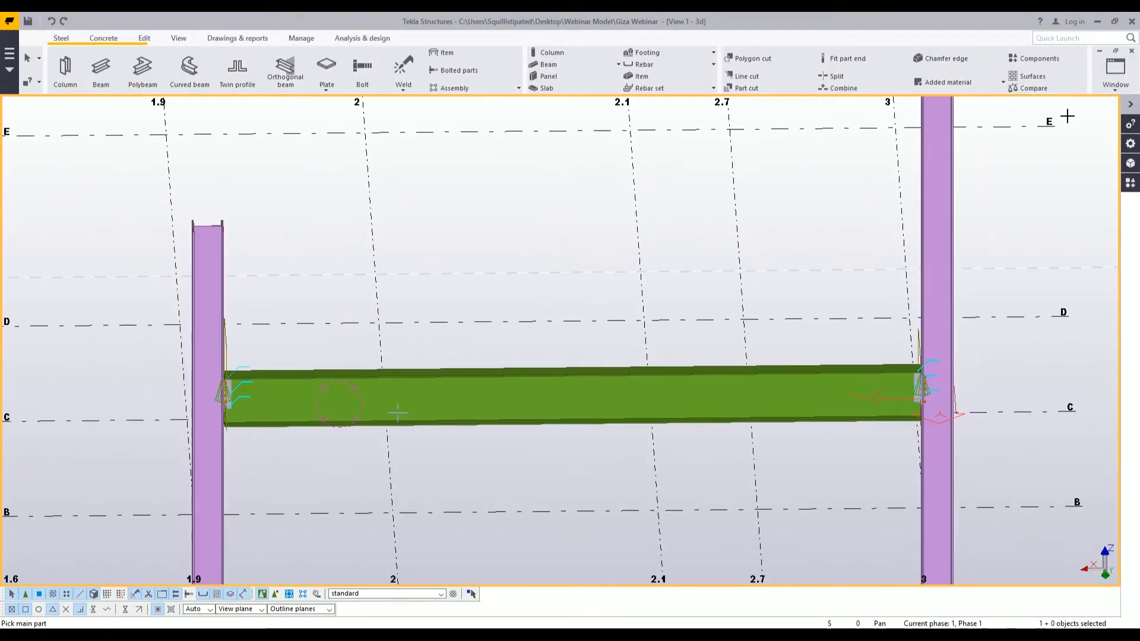
- Open the ribbon customization and create a user-defined command with the ID Giza
left_click(13, 56)
mouse_move(51, 317)
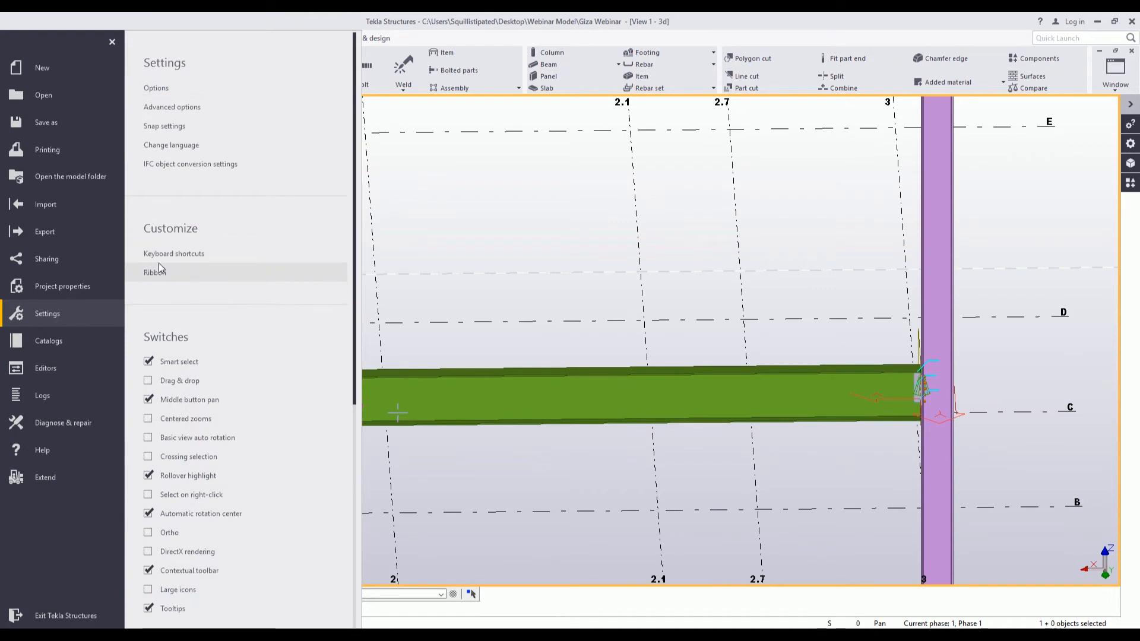
left_click(157, 269)
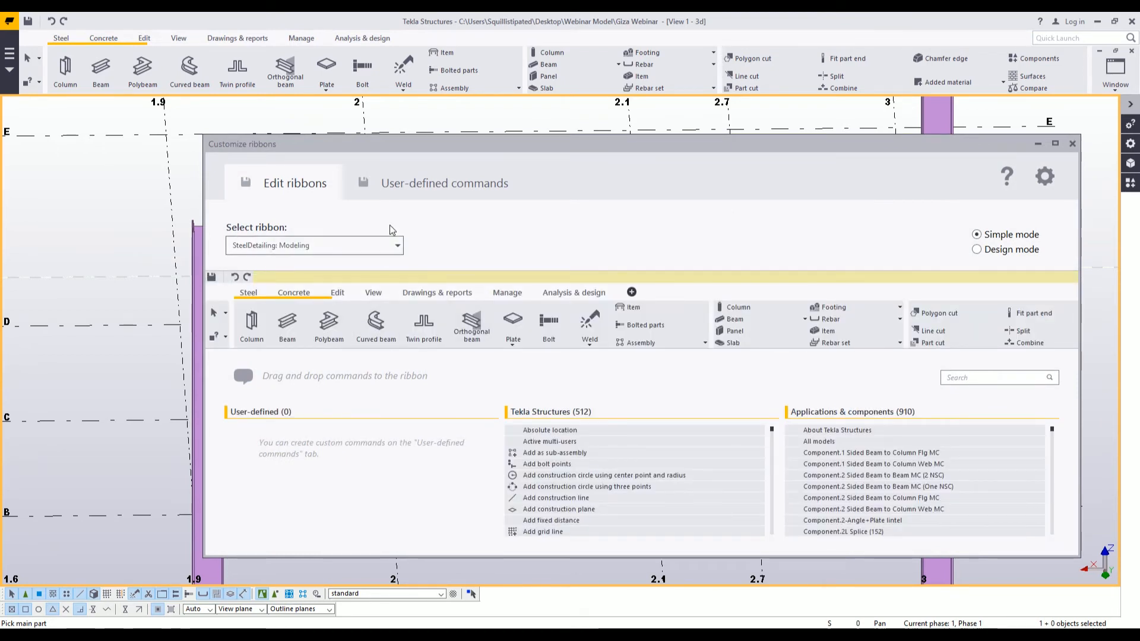
left_click(423, 195)
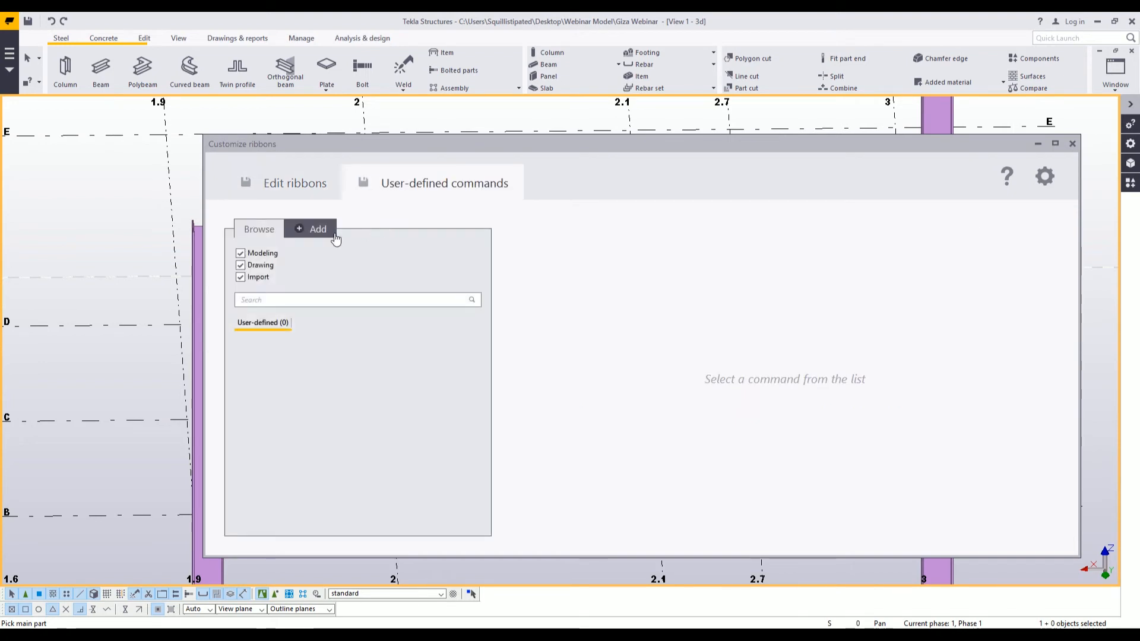
left_click(316, 230)
left_click(313, 369)
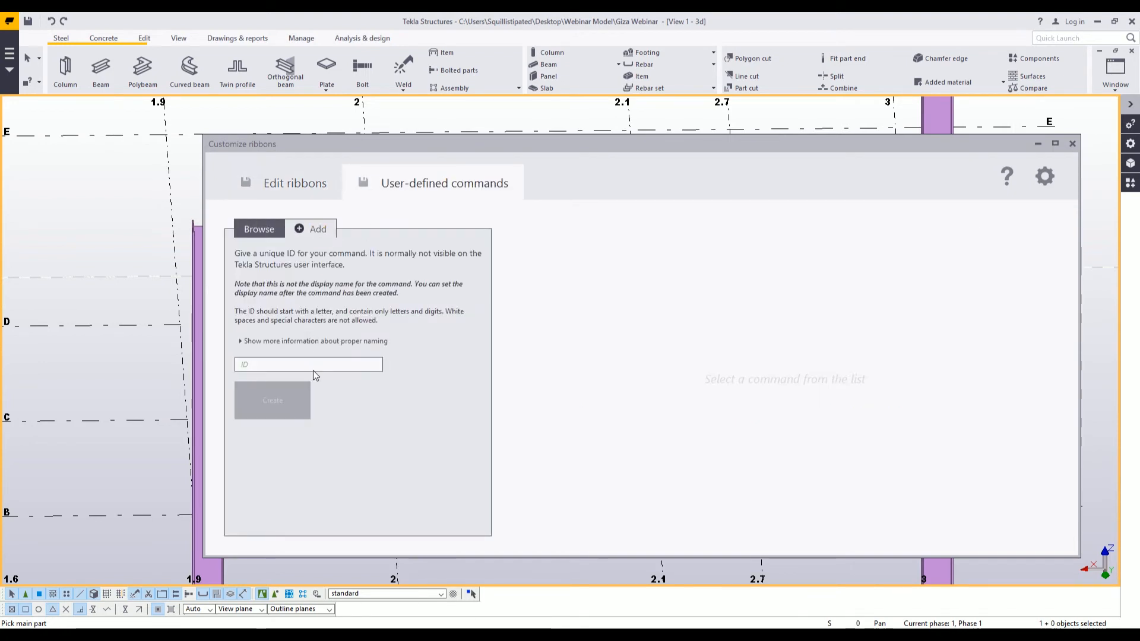
type("Giza")
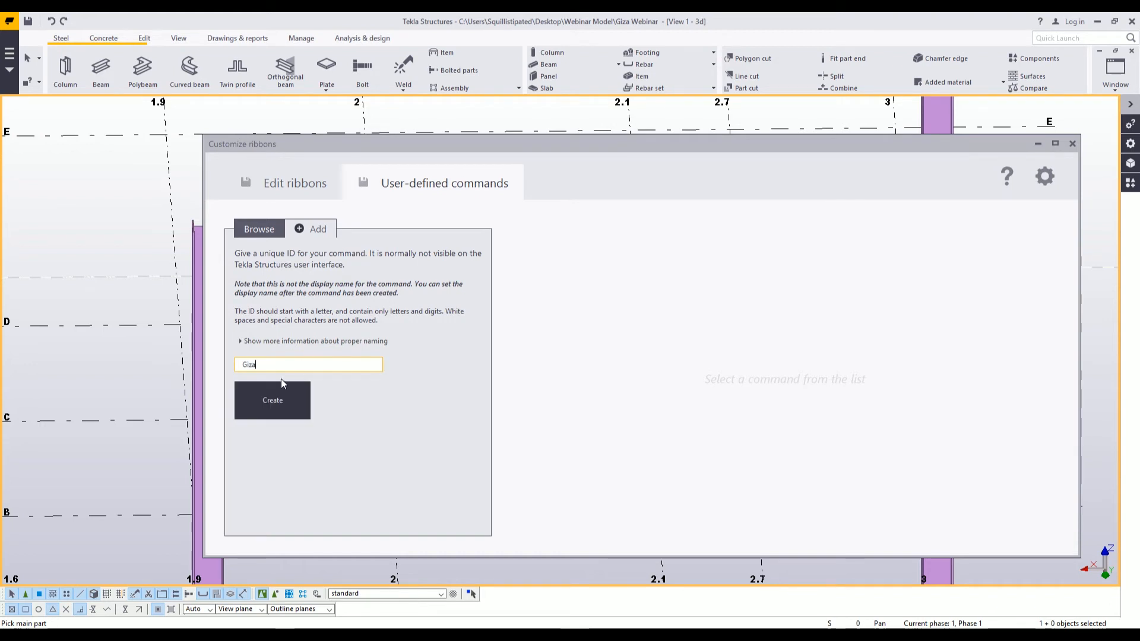
left_click(278, 390)
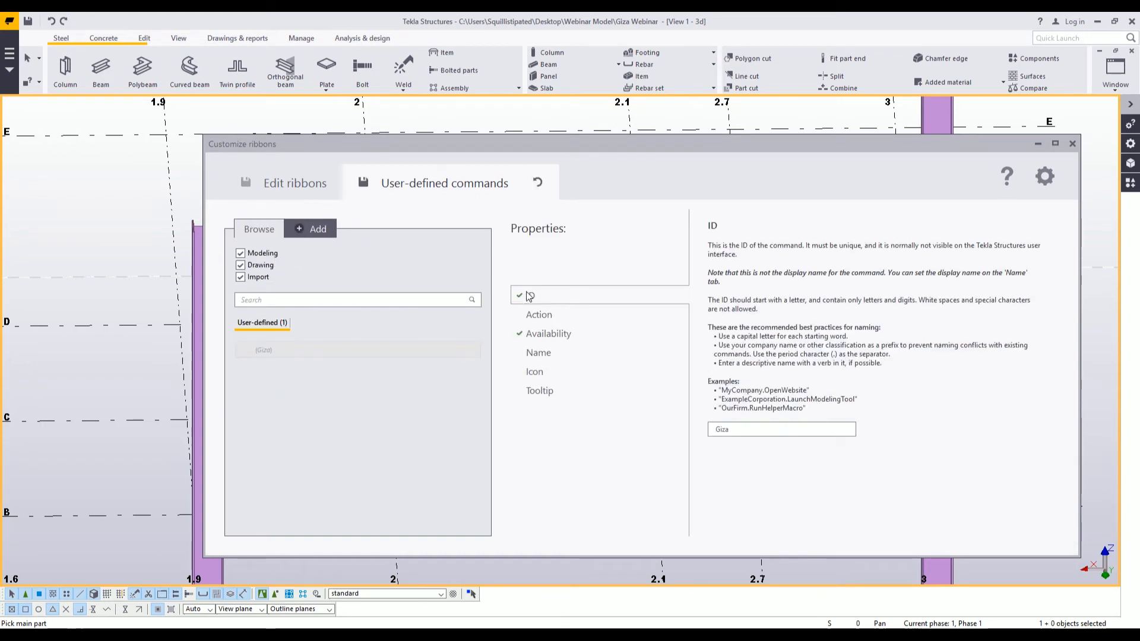
- Set the Giza command's action to the file C:\Program Files\GIZA\GIZA.exe
left_click(541, 315)
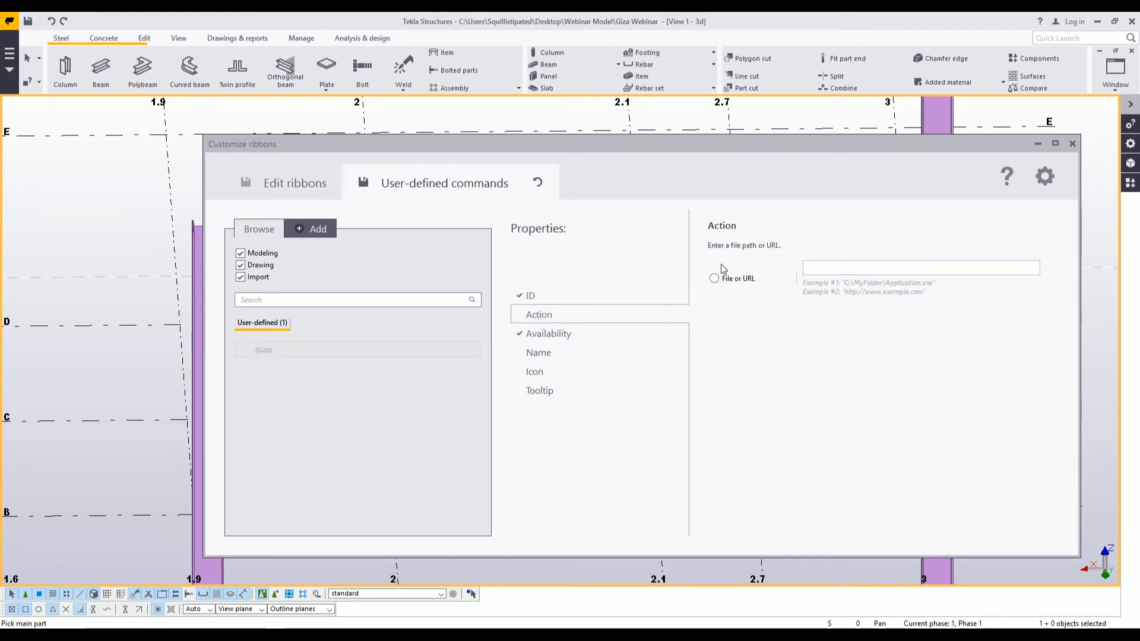
left_click(715, 280)
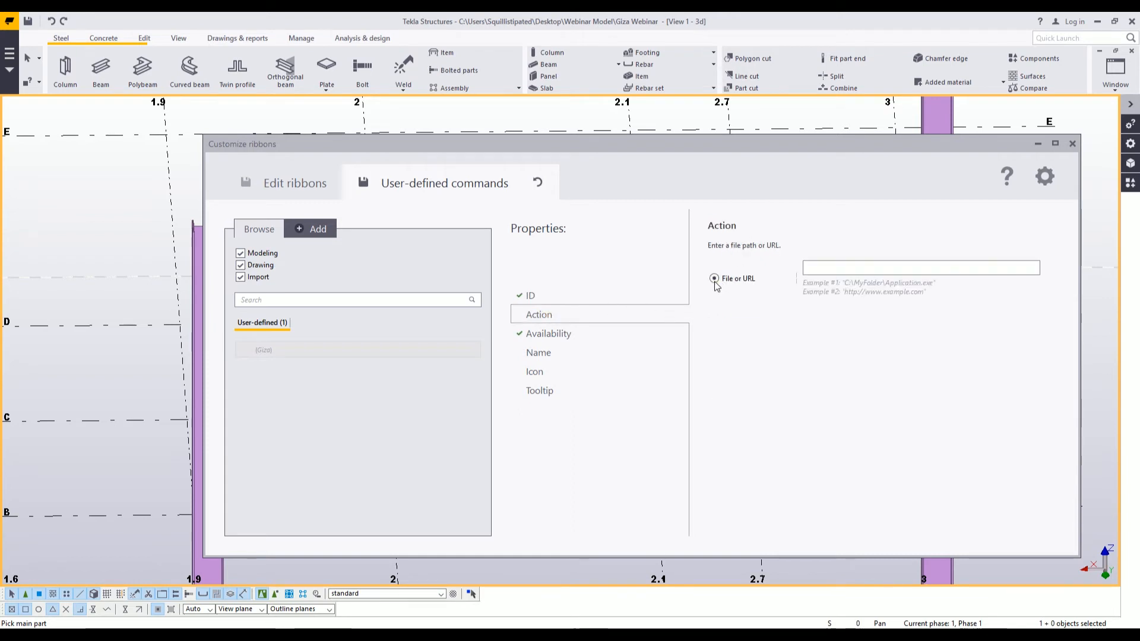
left_click(817, 268)
type("C:\\Program Files\\GIZA\\GIZA.exe")
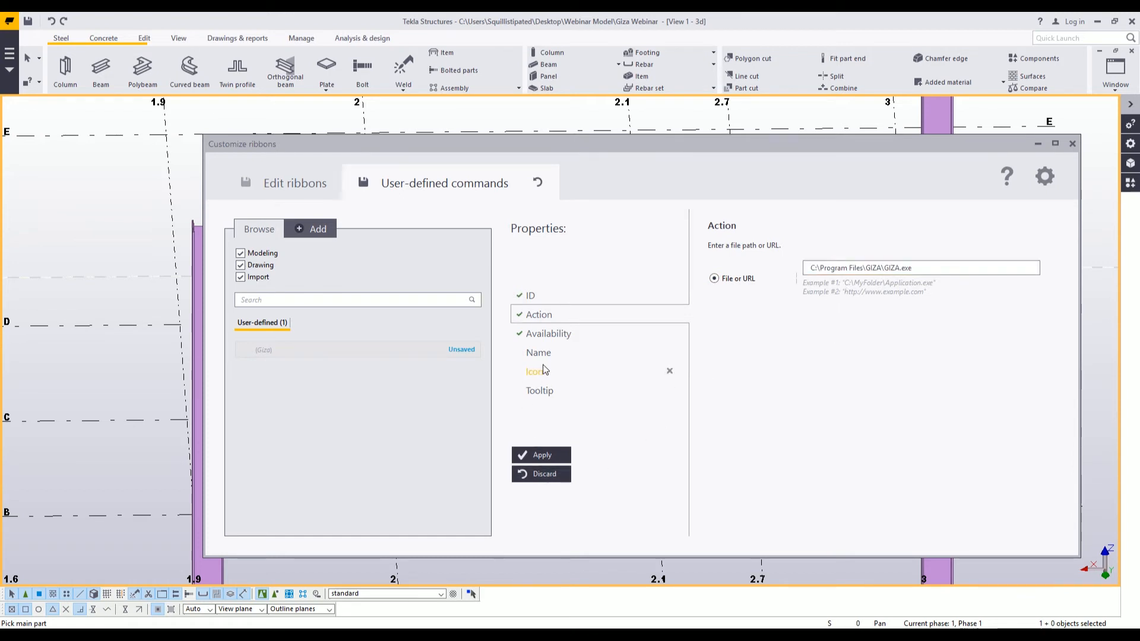
- Enter Giza as both the full name and the short name of the user-defined command
left_click(559, 356)
left_click(743, 266)
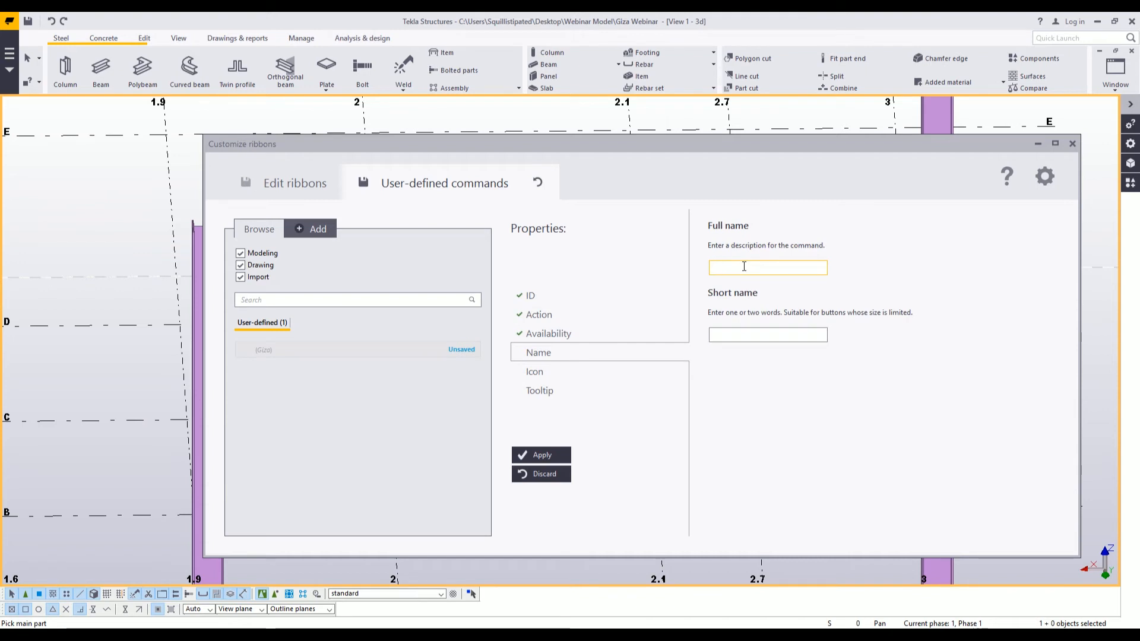
left_click(734, 335)
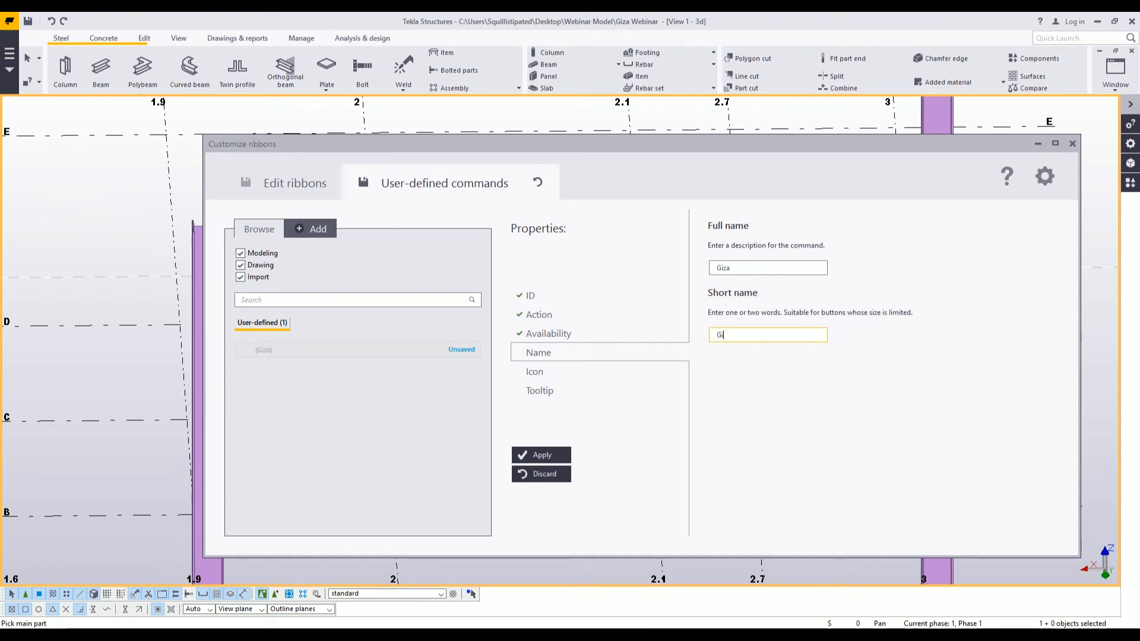
left_click(591, 373)
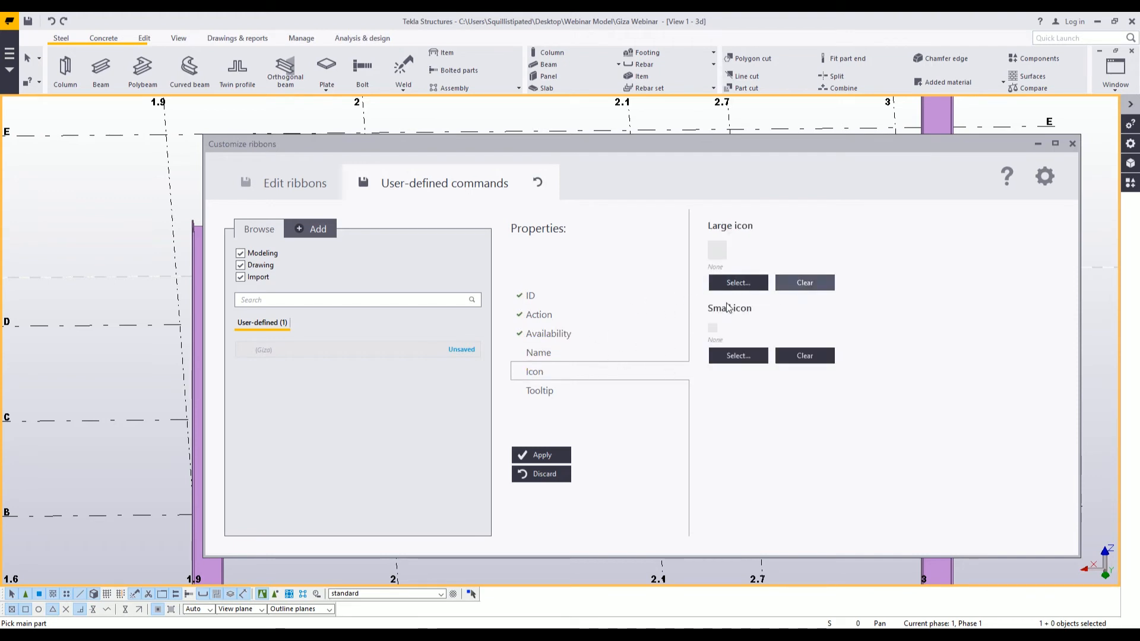
left_click(739, 283)
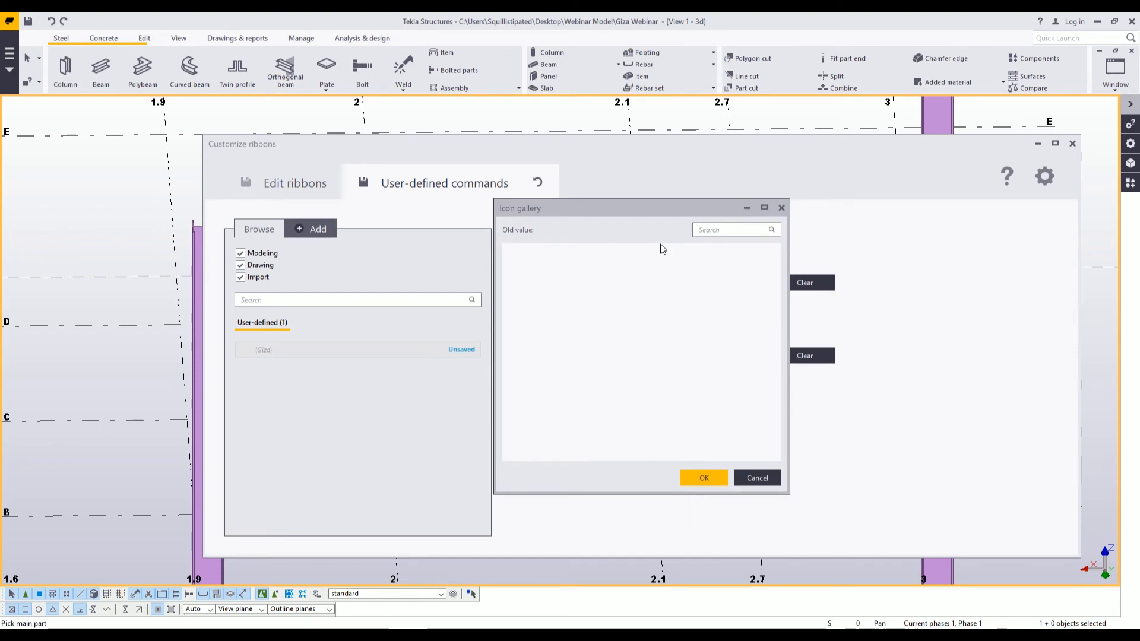
scroll(677, 291, "down", 3)
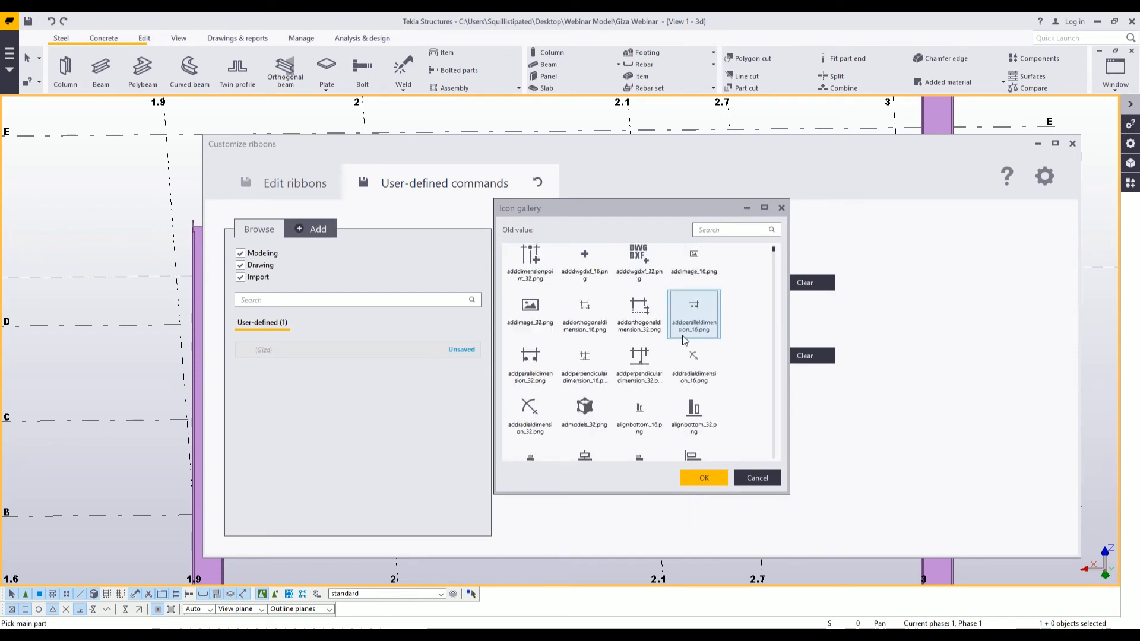
left_click(758, 478)
- Apply the Giza command's properties and add the command to the start of the Steel ribbon, before Column
left_click(552, 355)
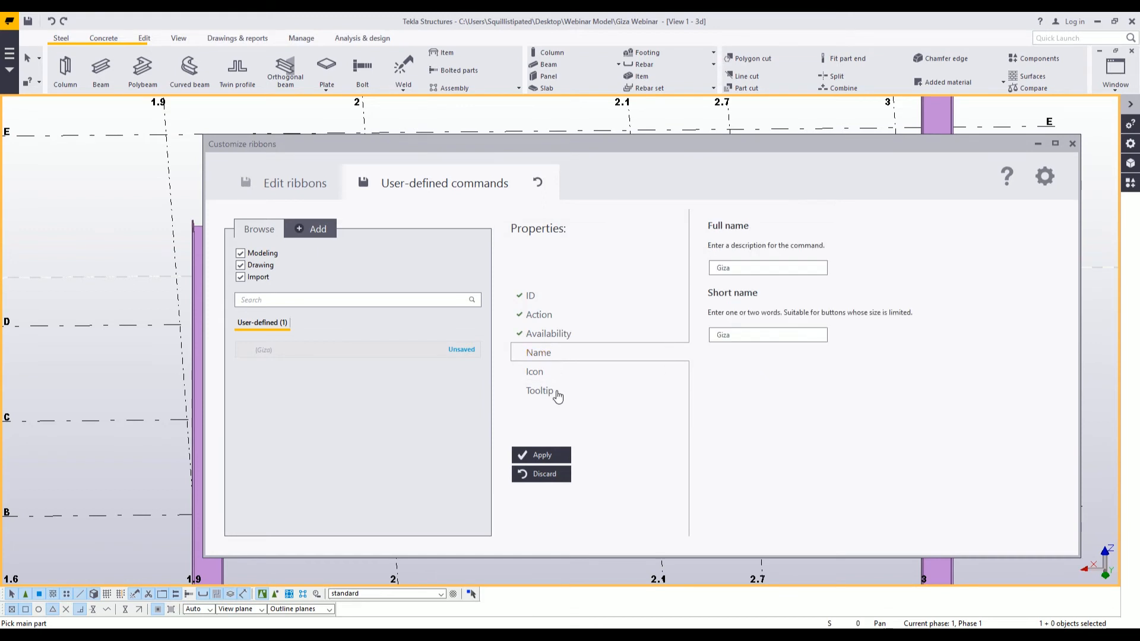
left_click(568, 394)
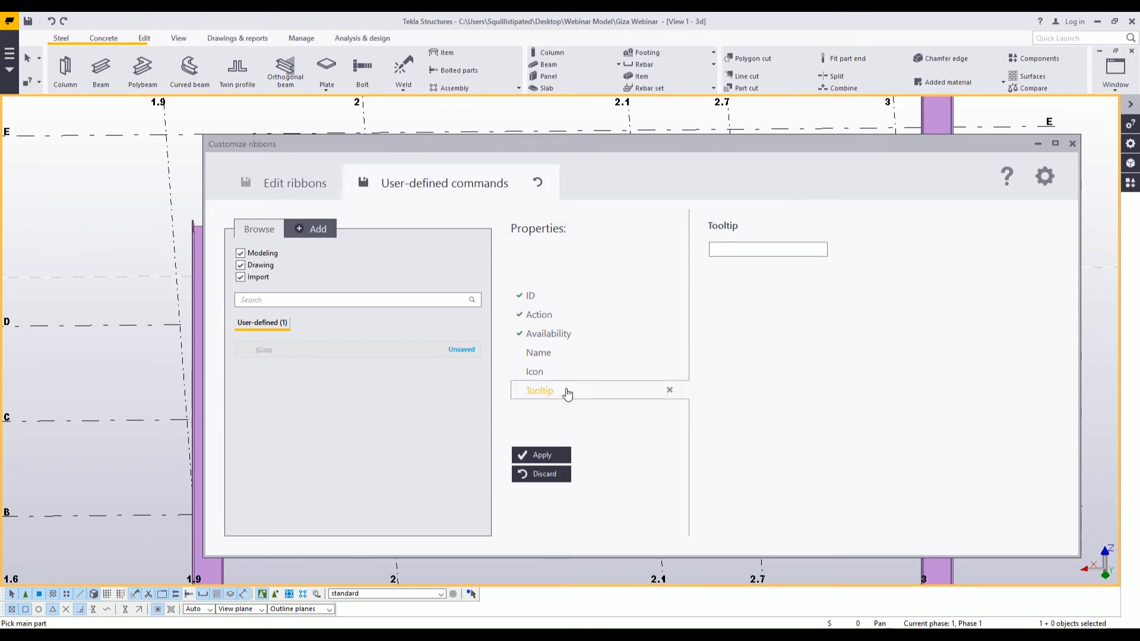
left_click(544, 456)
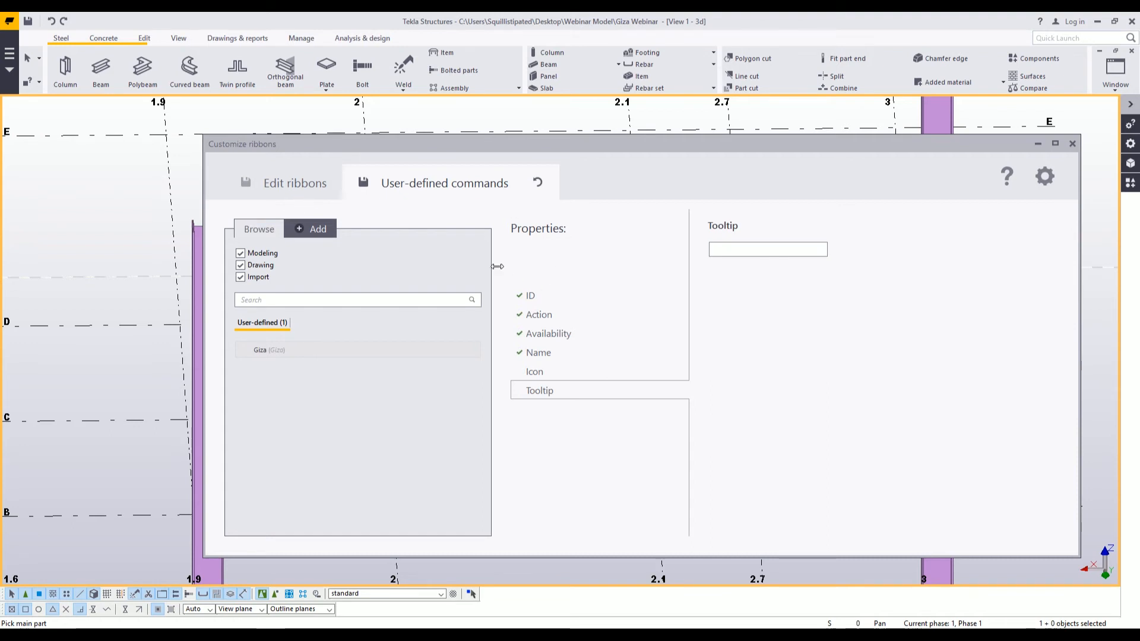
left_click(309, 186)
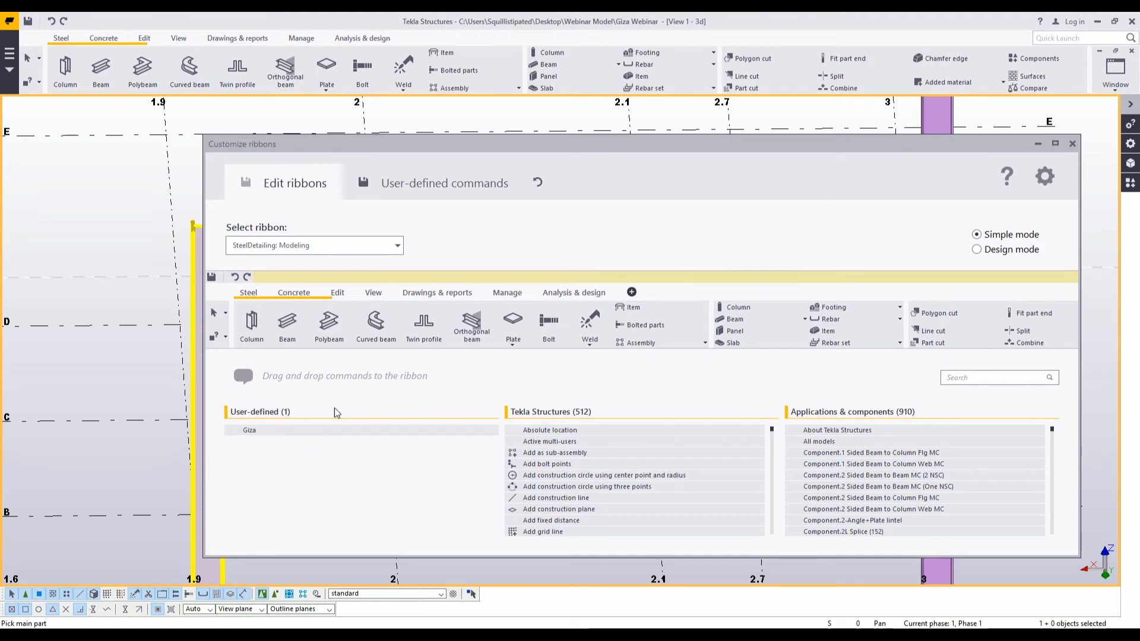
left_click_drag(286, 433, 234, 321)
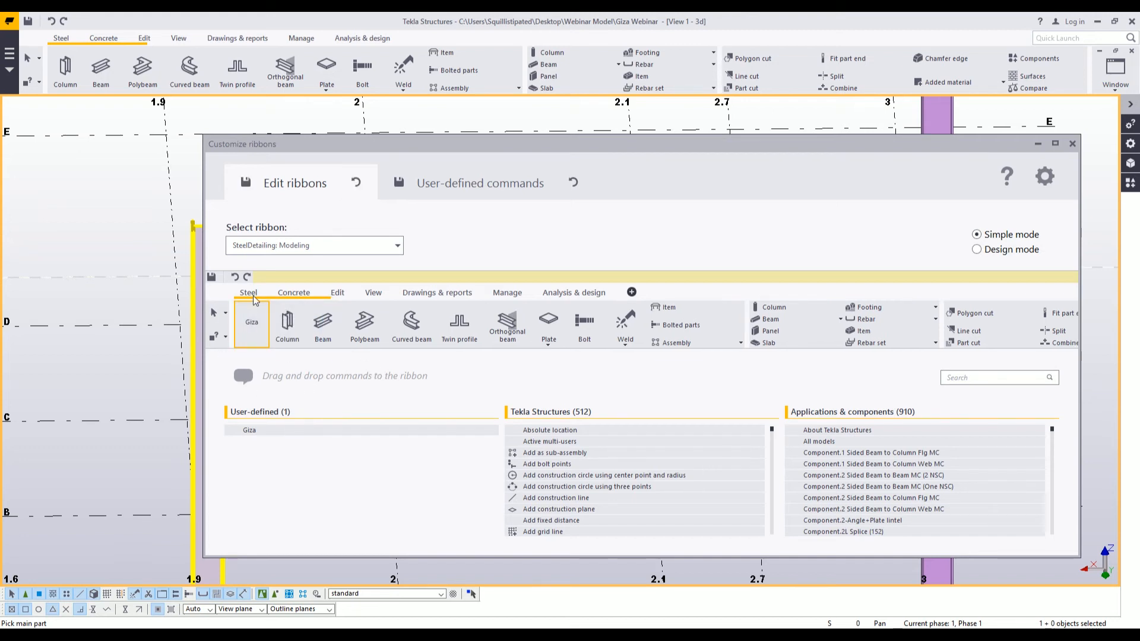
- Switch the ribbon editor to Design mode and give the Giza command the custom icon Giza Logo Small.png from the Desktop
left_click(977, 251)
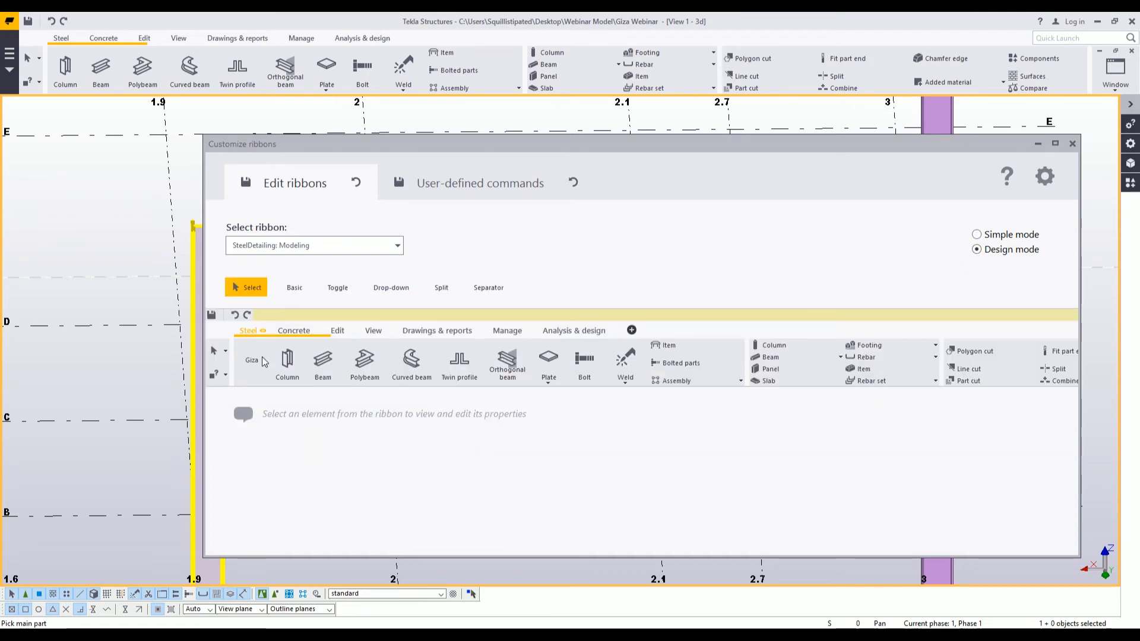
left_click(262, 378)
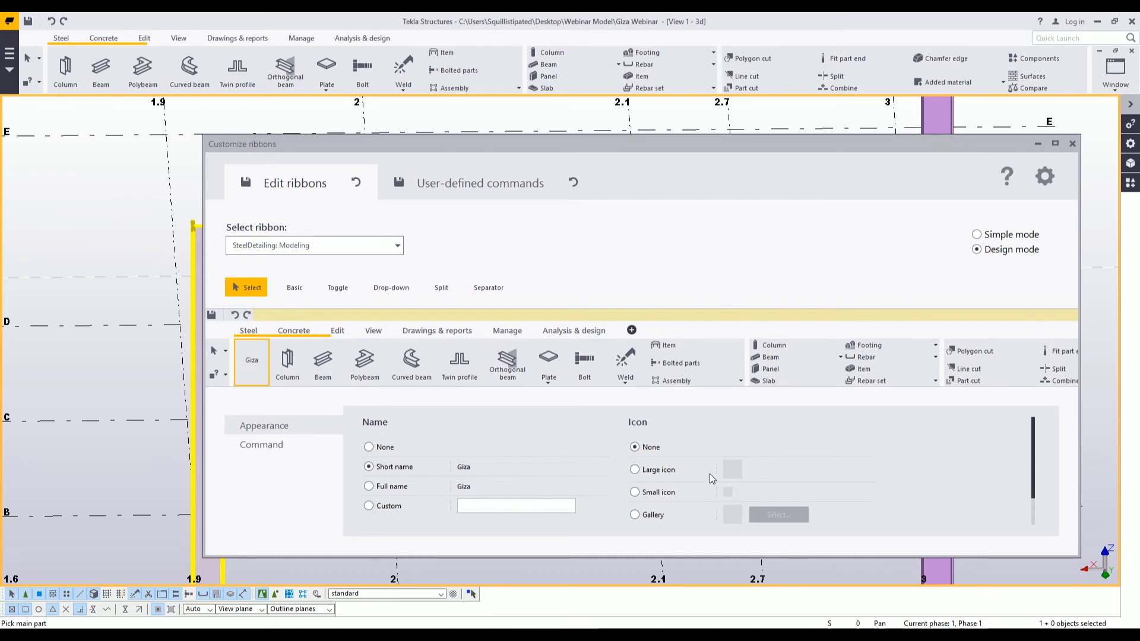
scroll(710, 474, "down", 2)
left_click(644, 511)
left_click(772, 505)
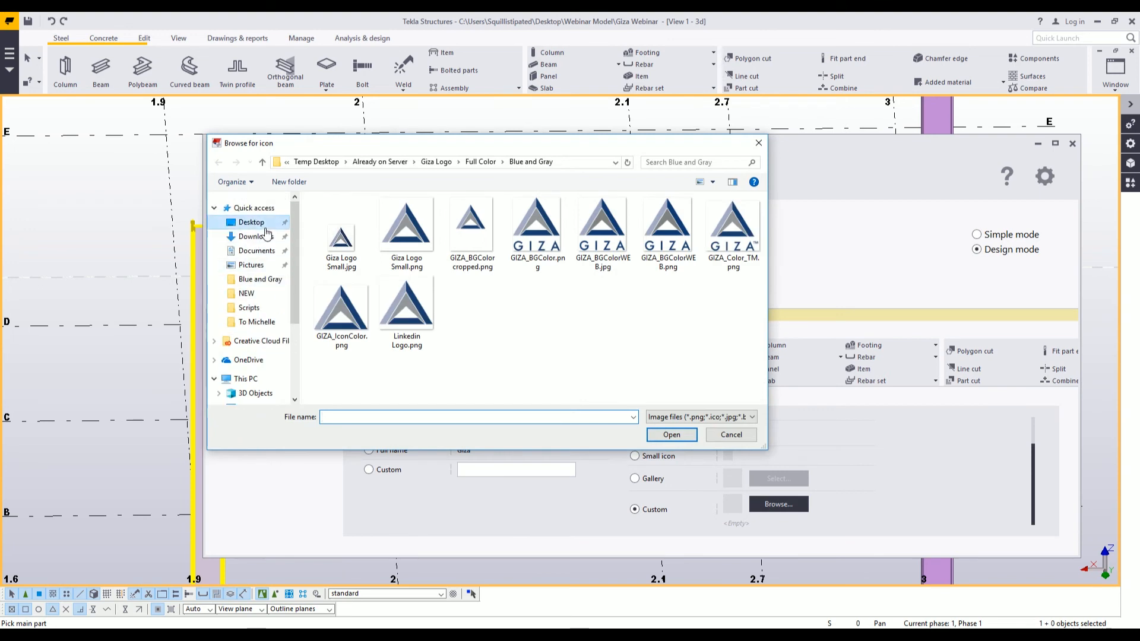
left_click(251, 222)
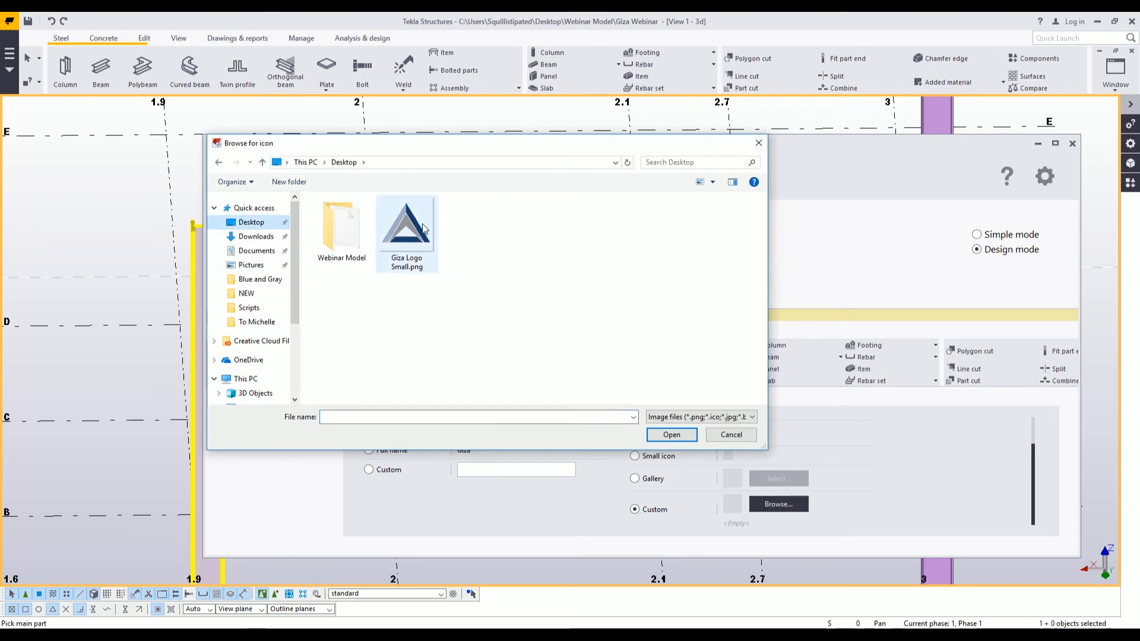
double_click(420, 227)
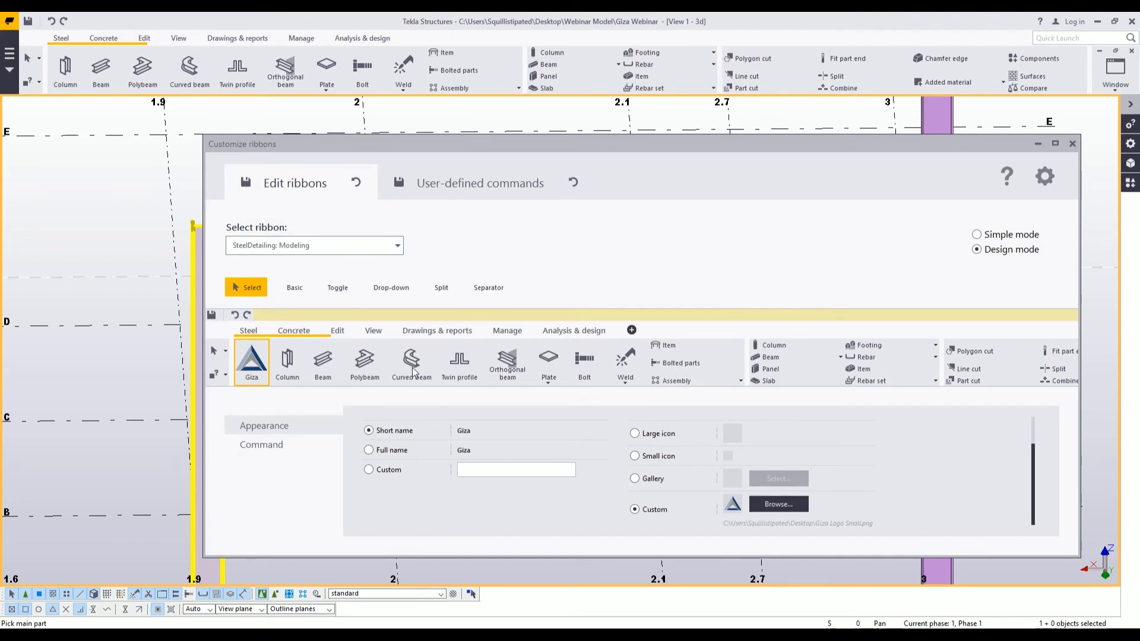
- Save the ribbon and command changes, close the ribbon customization and reload the changed ribbons
left_click(244, 185)
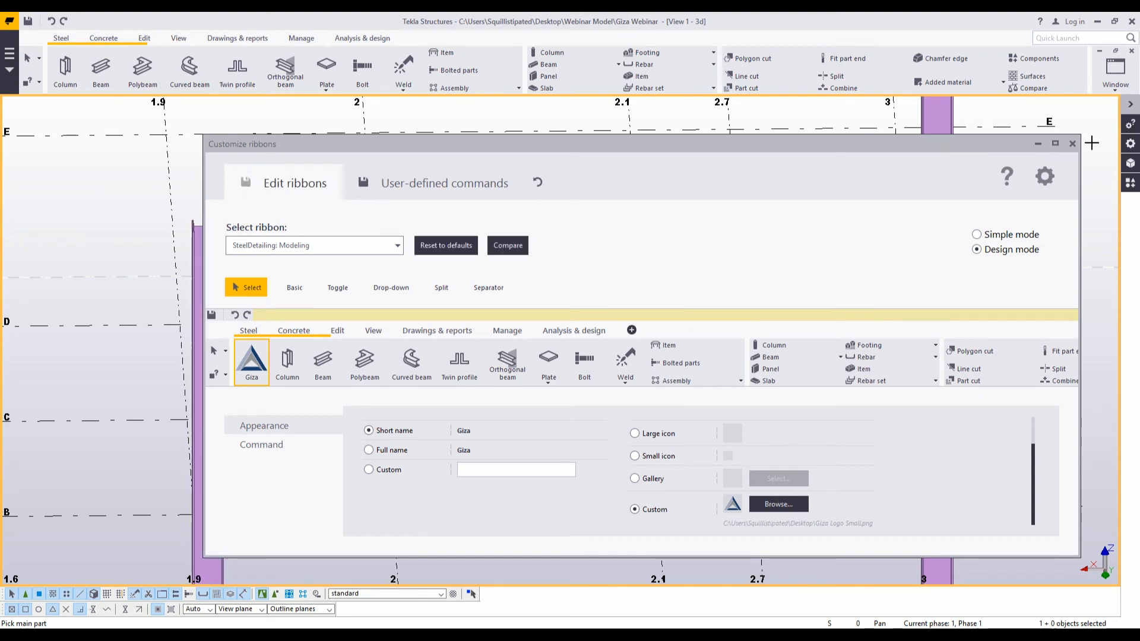
left_click(1067, 144)
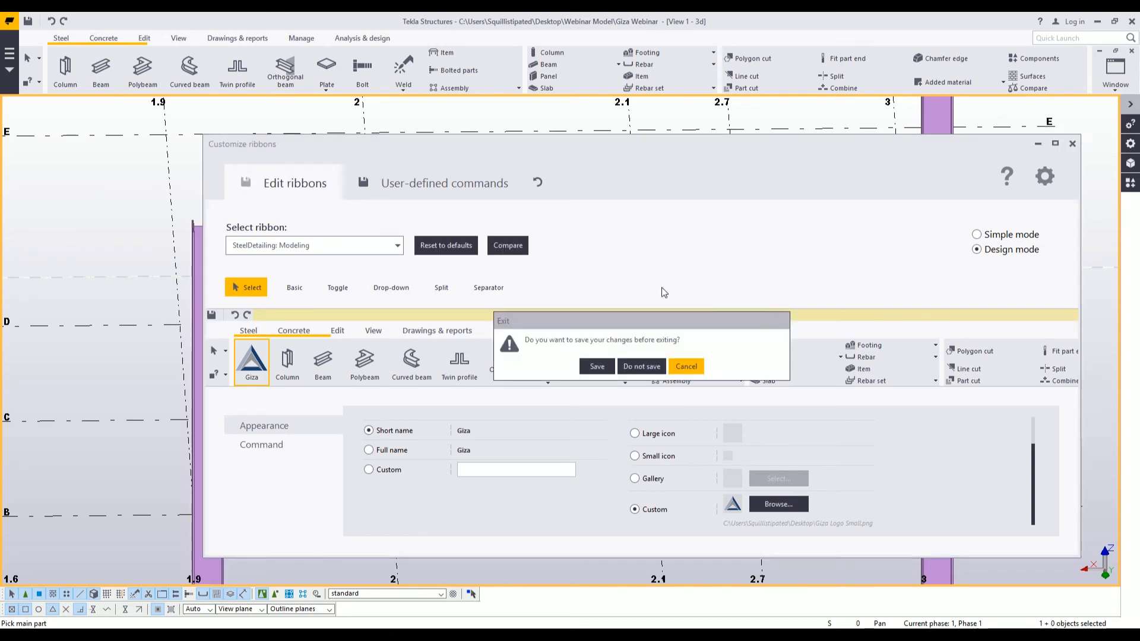
left_click(594, 366)
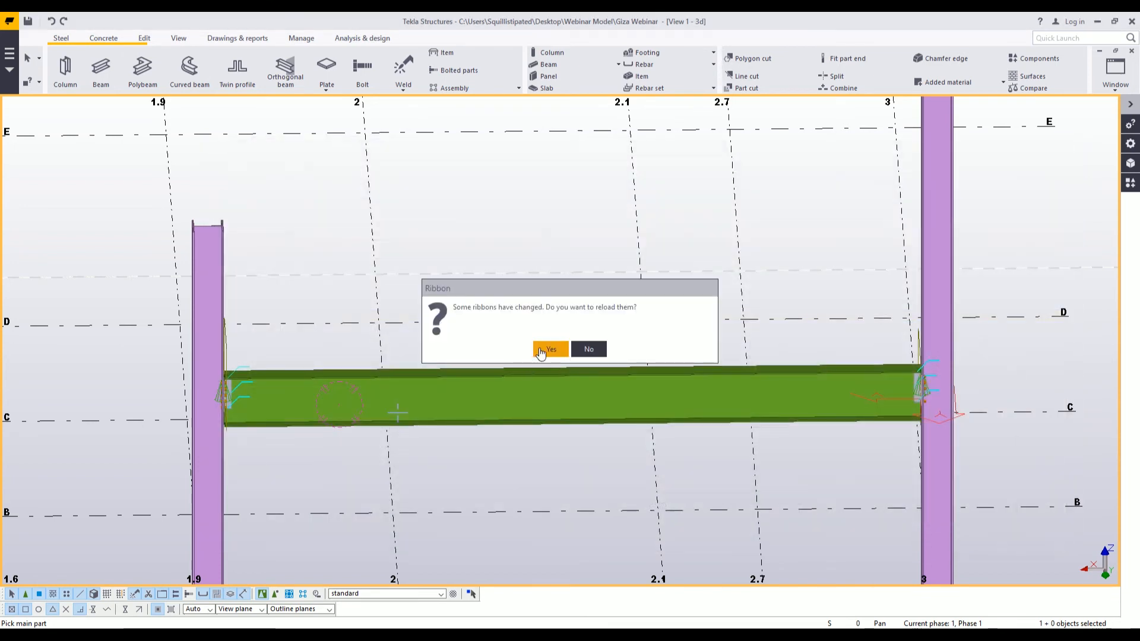
left_click(546, 350)
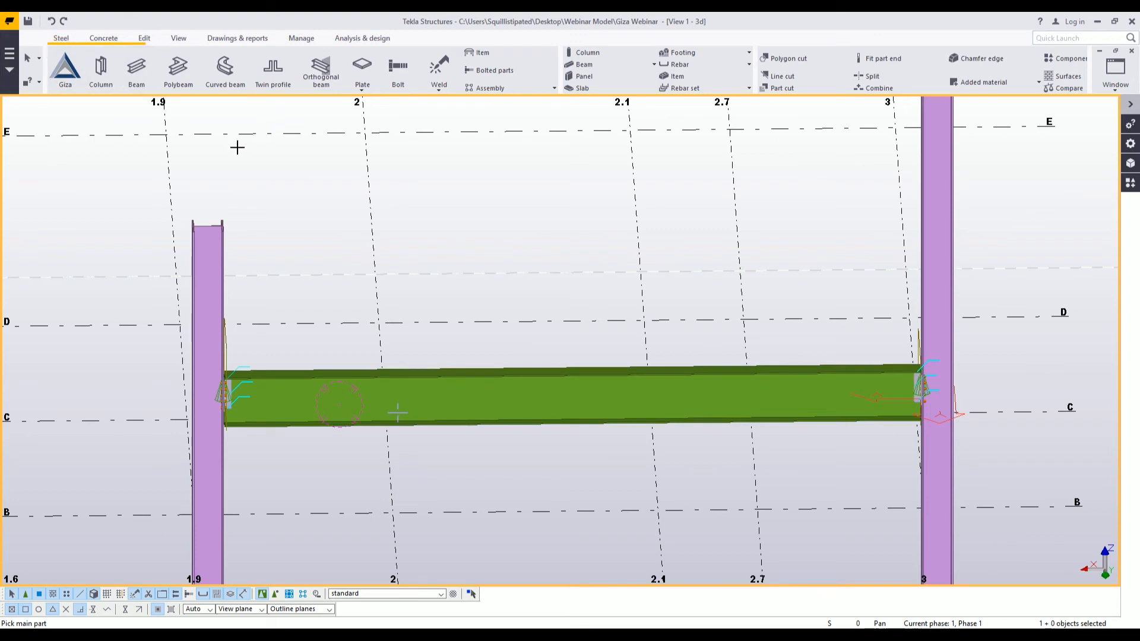
- Launch Giza from the Steel ribbon and arrange it side by side with Tekla Structures, the model on the left half
left_click(62, 71)
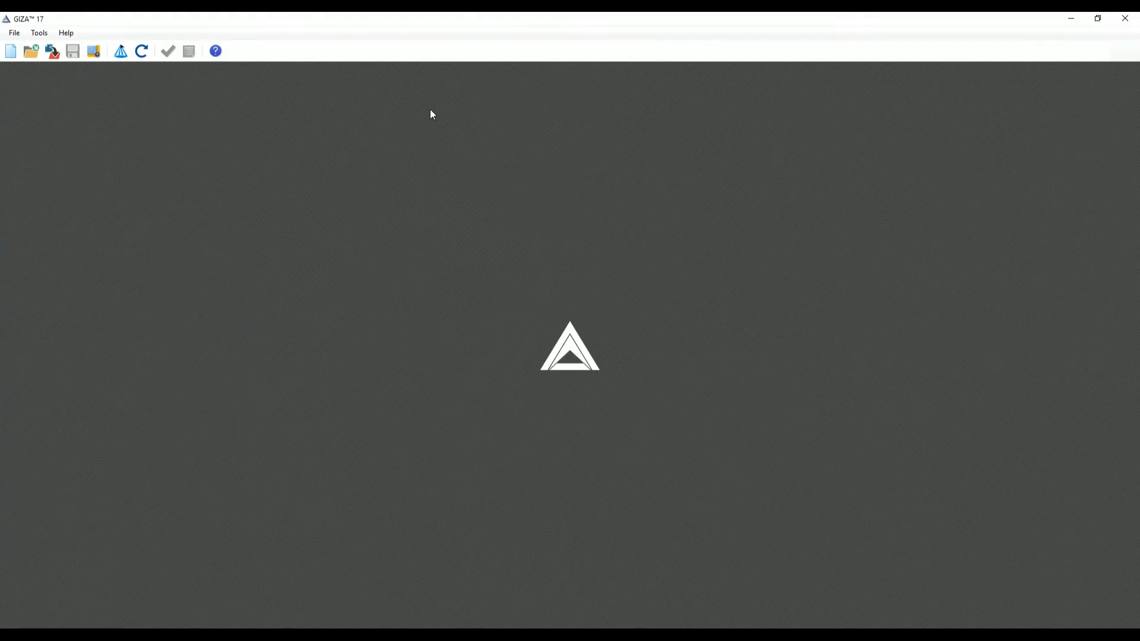
left_click_drag(503, 16, 1137, 113)
left_click(392, 191)
- Select the beam, both columns and their end connections in the Tekla model and retrieve the connections into Giza
scroll(320, 336, "down", 3)
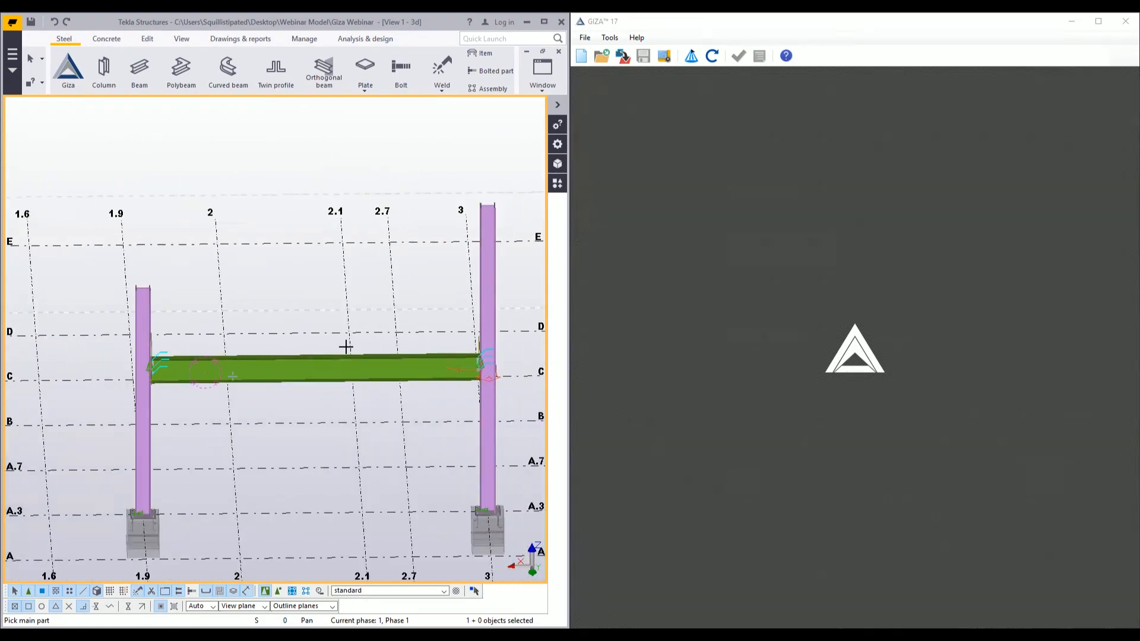
scroll(435, 402, "up", 1)
scroll(422, 402, "up", 1)
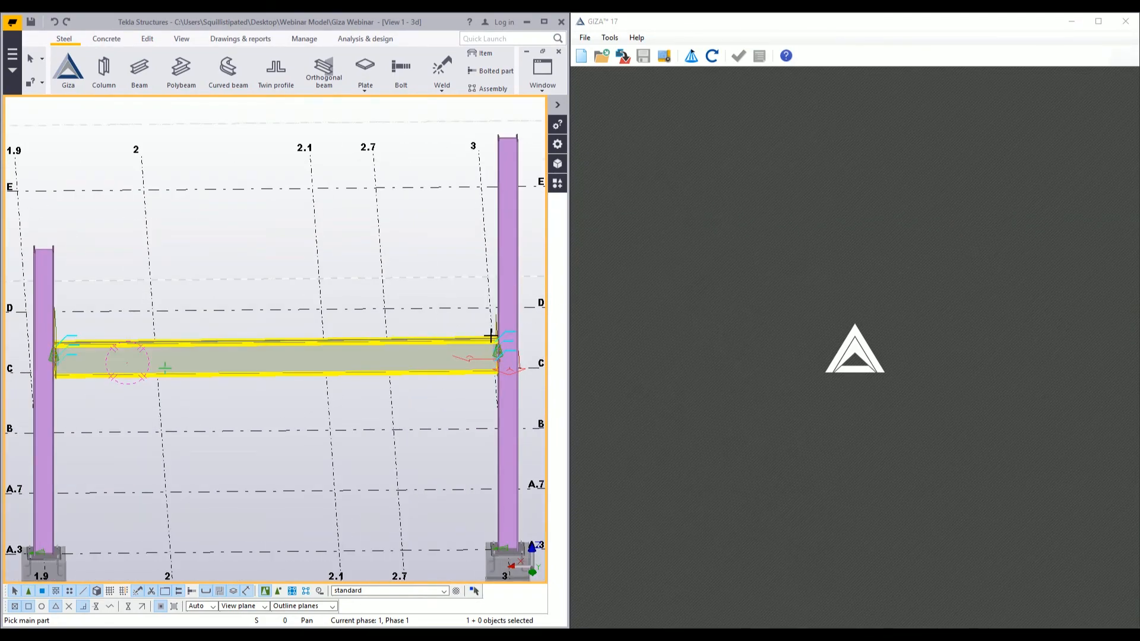
left_click(351, 283)
left_click_drag(536, 306, 15, 396)
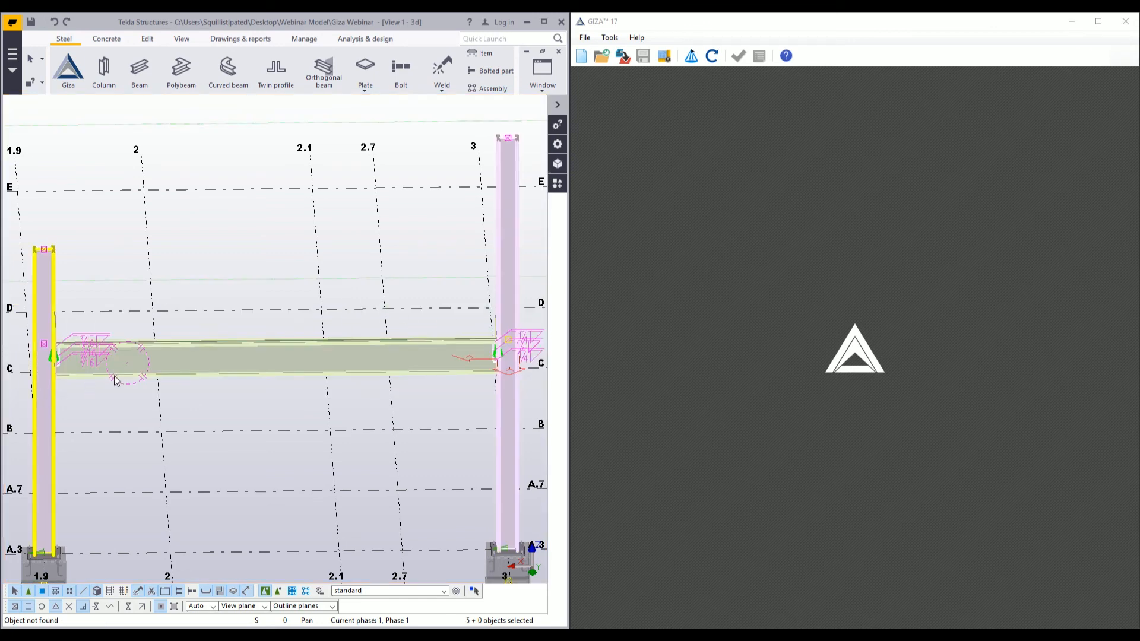
left_click(691, 57)
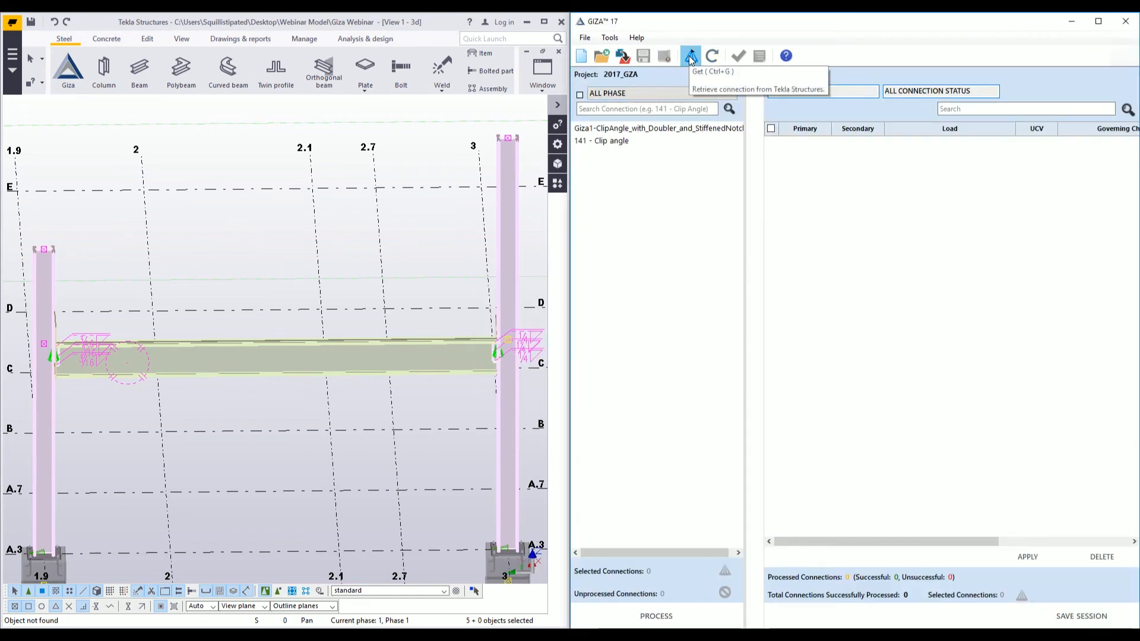
- Locate the retrieved Giza1 clip angle connection and the 141 clip angle connection in the Tekla model, one after the other
left_click(624, 129)
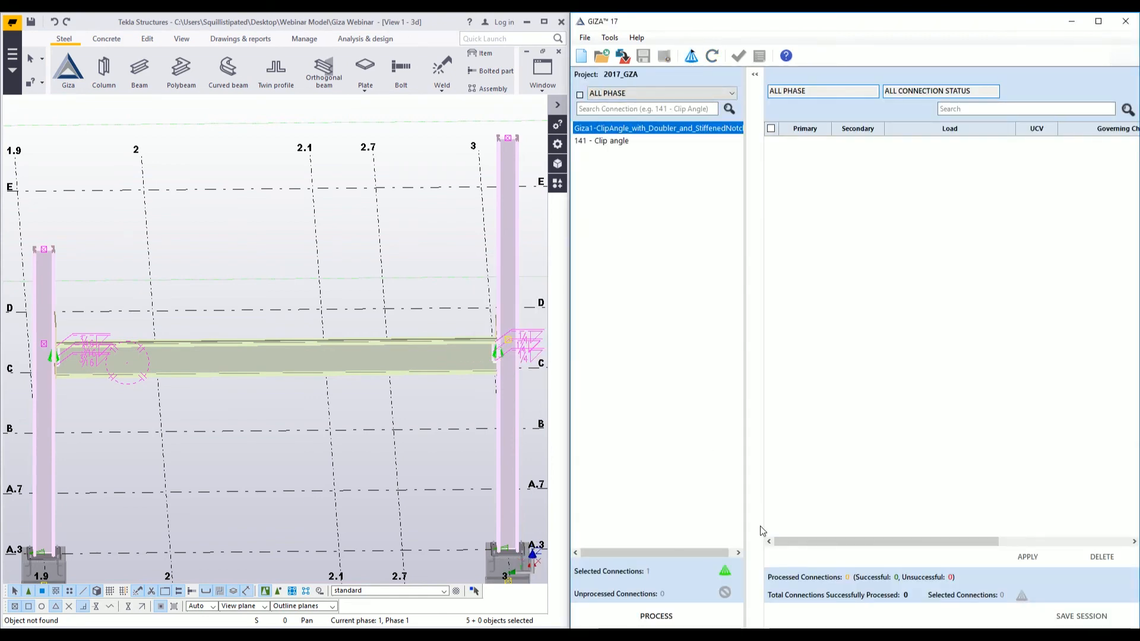
left_click(725, 571)
left_click(634, 142)
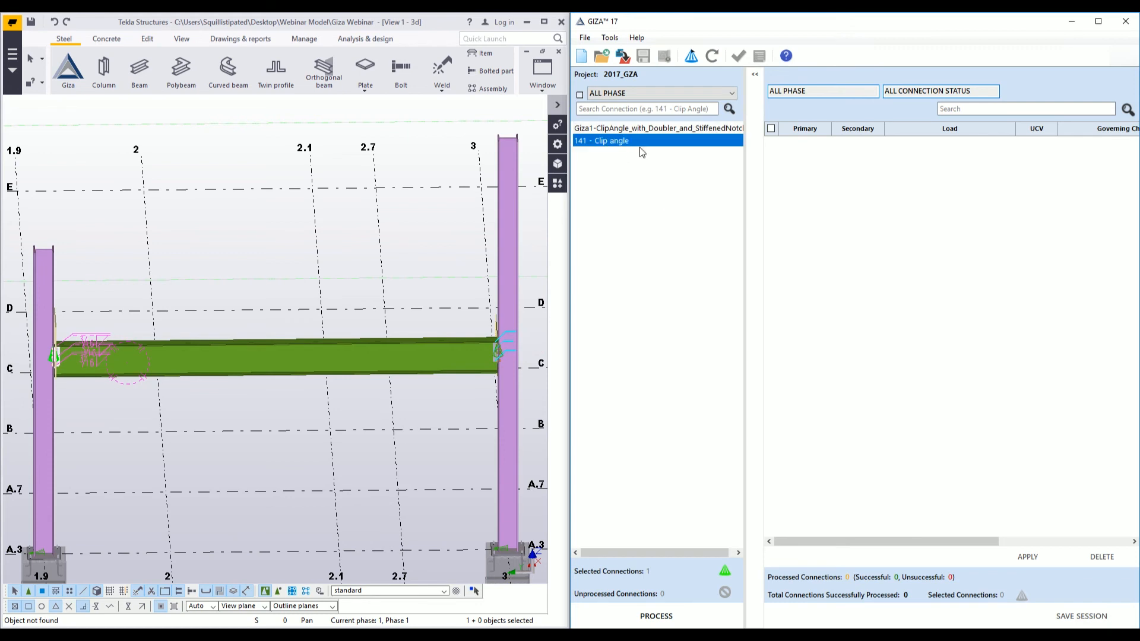
left_click(728, 568)
left_click(643, 158)
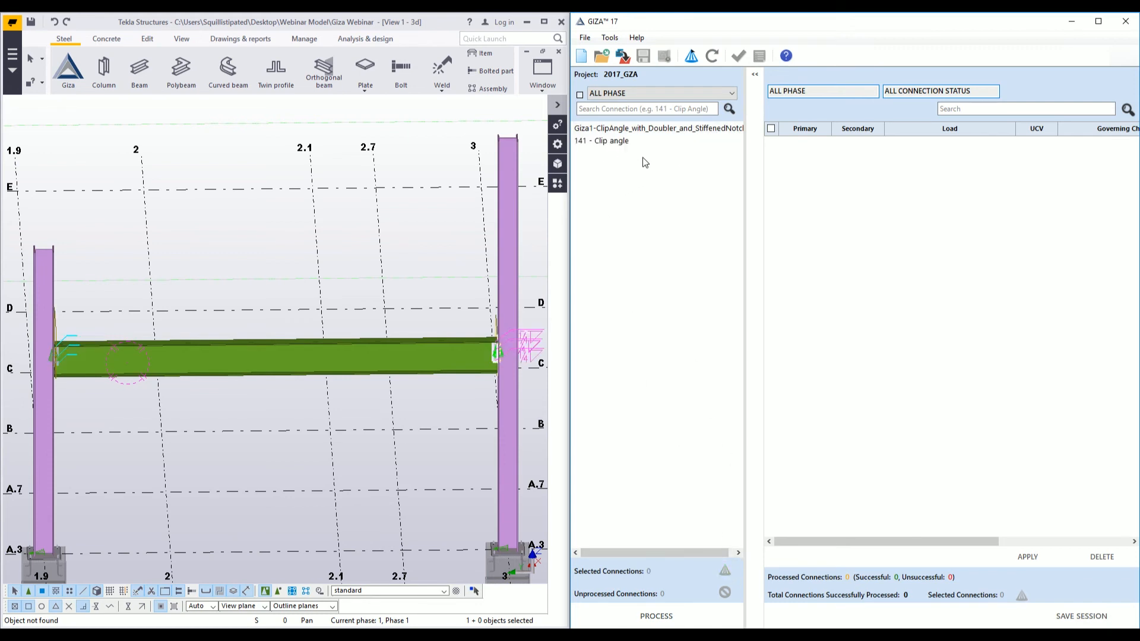
- Process both retrieved clip angle connections together in Giza and add the job to the database
left_click_drag(615, 165, 744, 547)
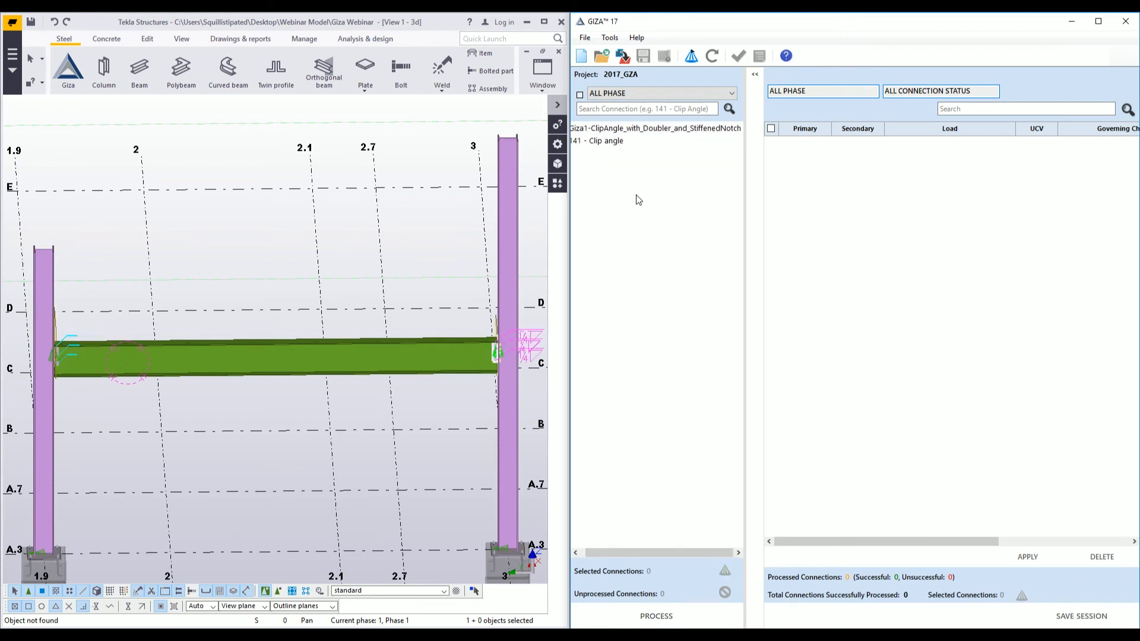
left_click(631, 129)
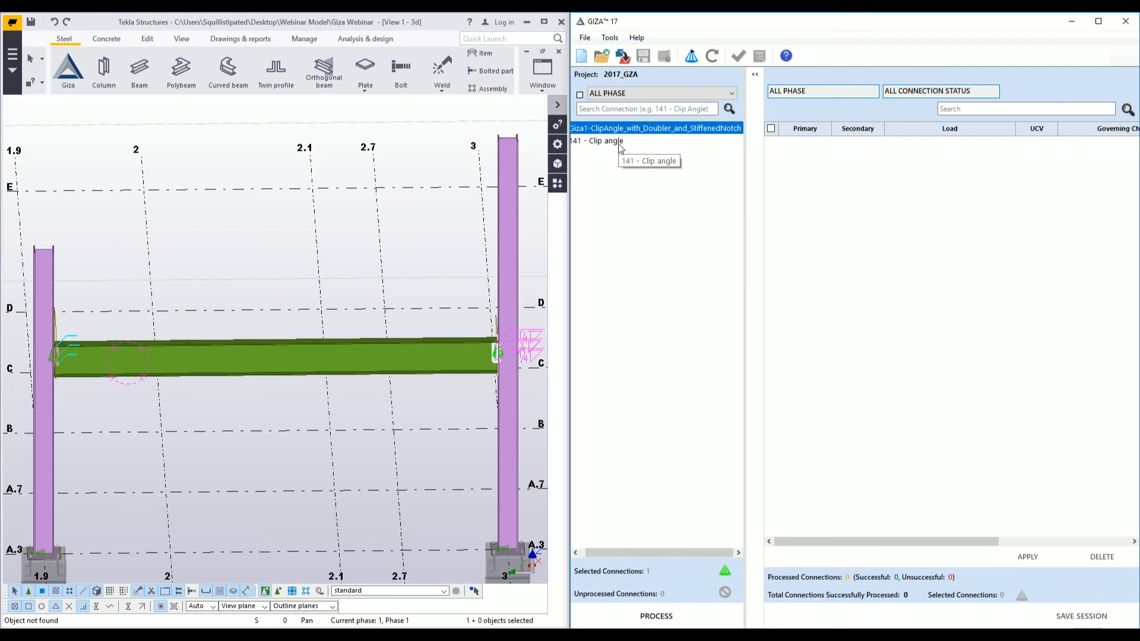
left_click(620, 143, "ctrl")
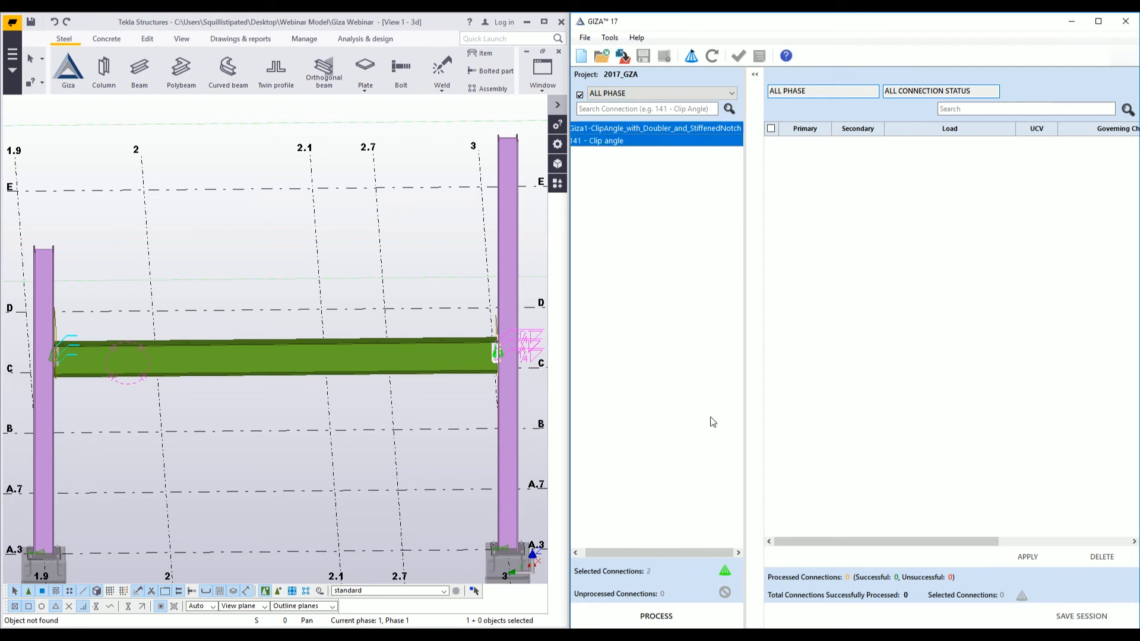
left_click(686, 609)
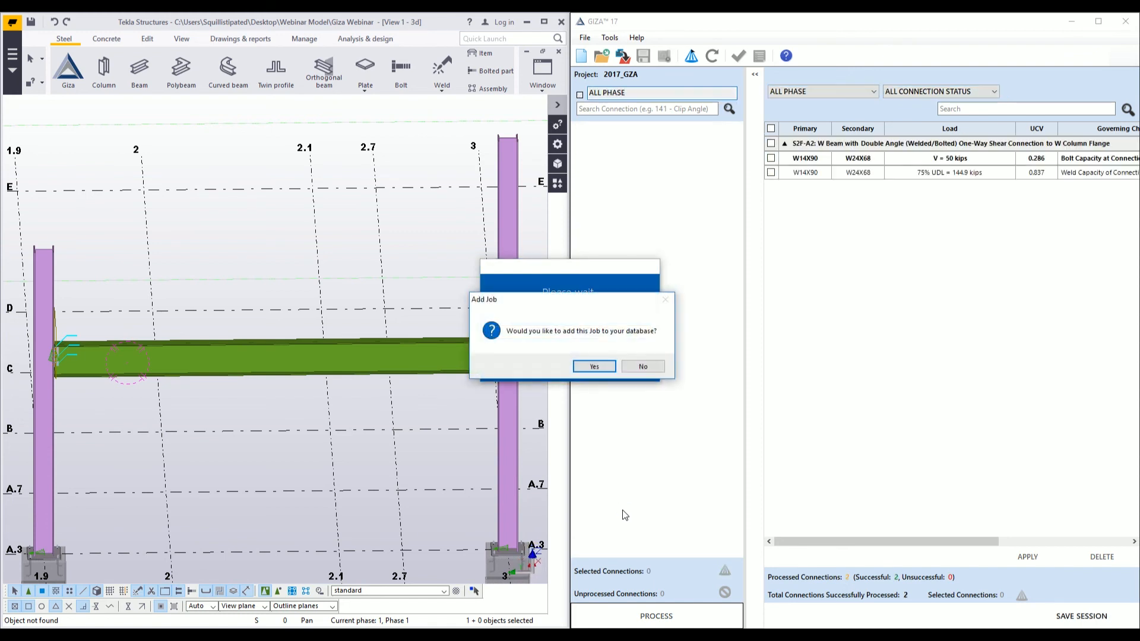
left_click(587, 370)
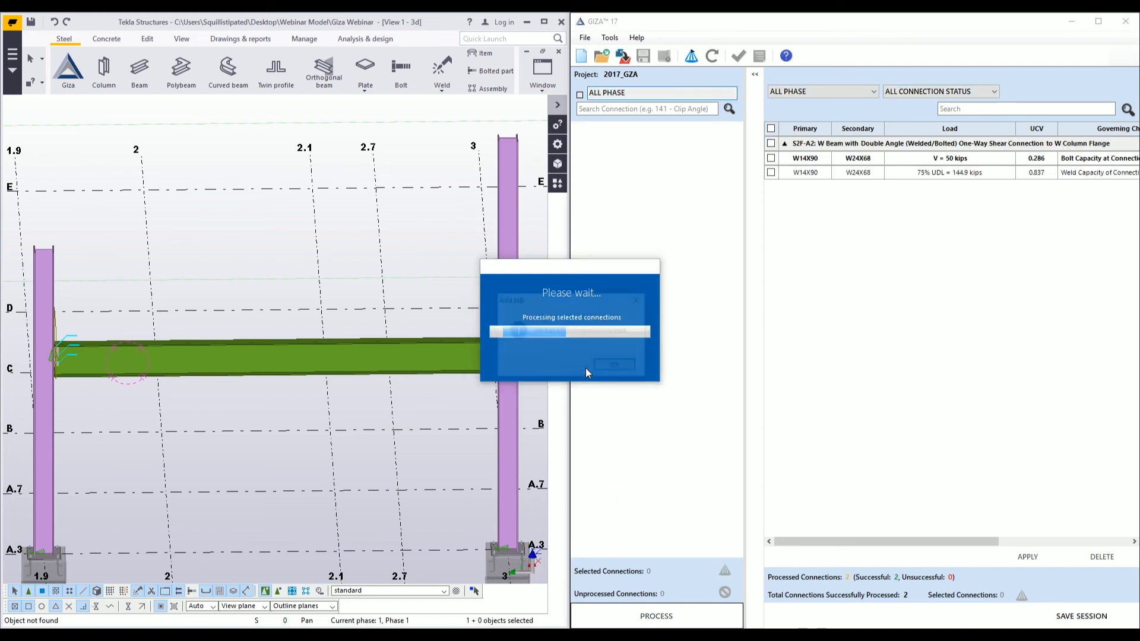
left_click(608, 369)
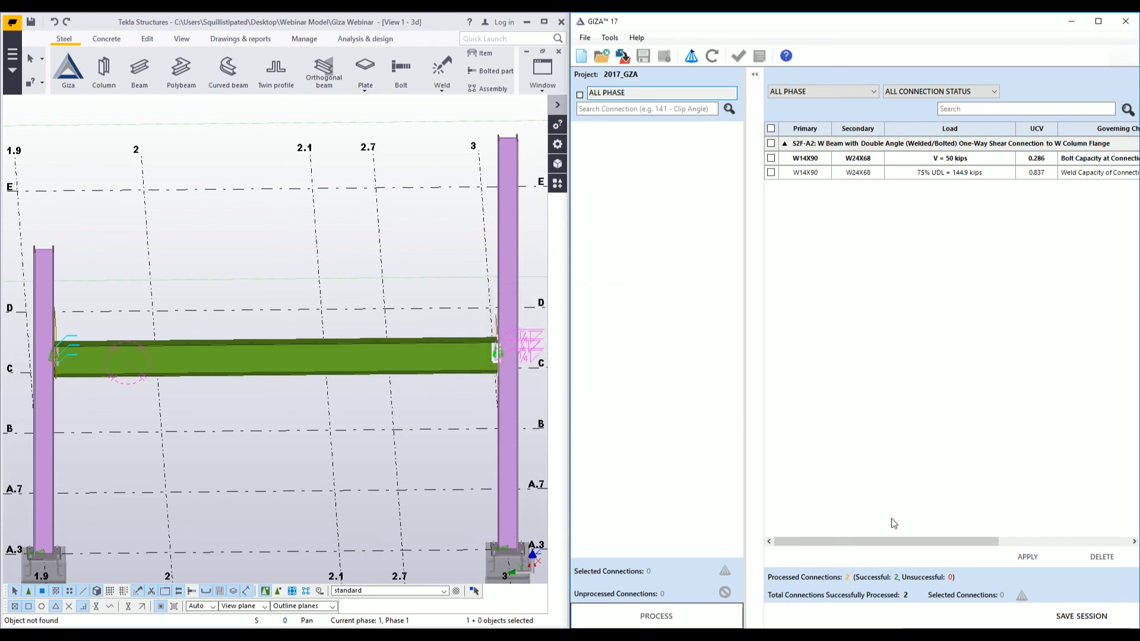
- Compare the V = 50 kips and 75% UDL connection results, highlighting each processed connection in the model
left_click_drag(881, 542, 847, 534)
left_click(953, 161)
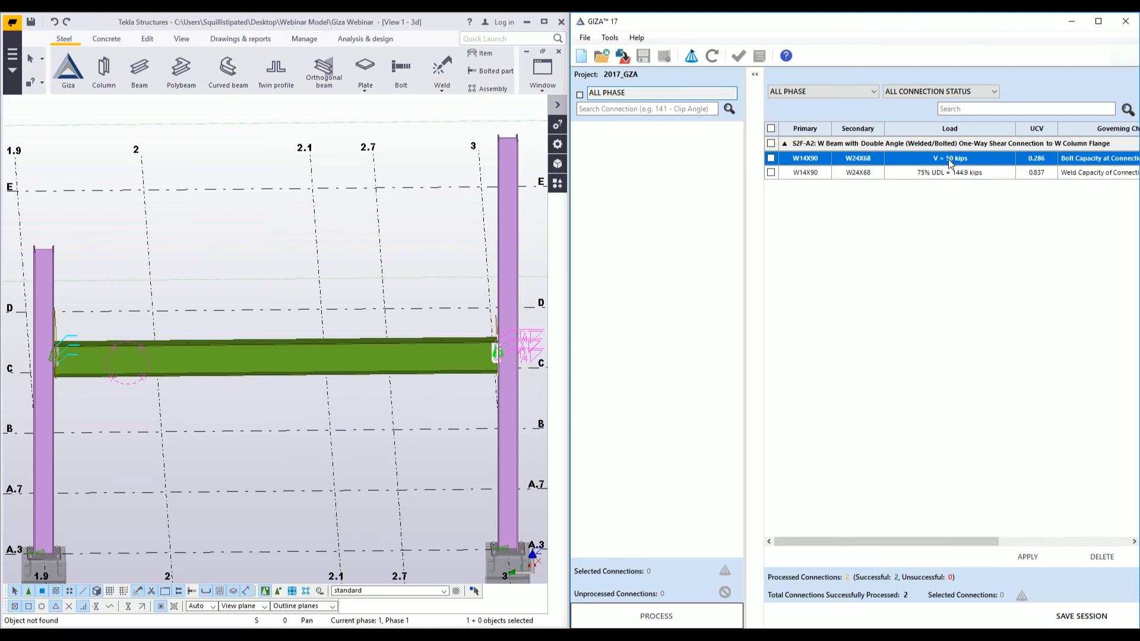
left_click(930, 174)
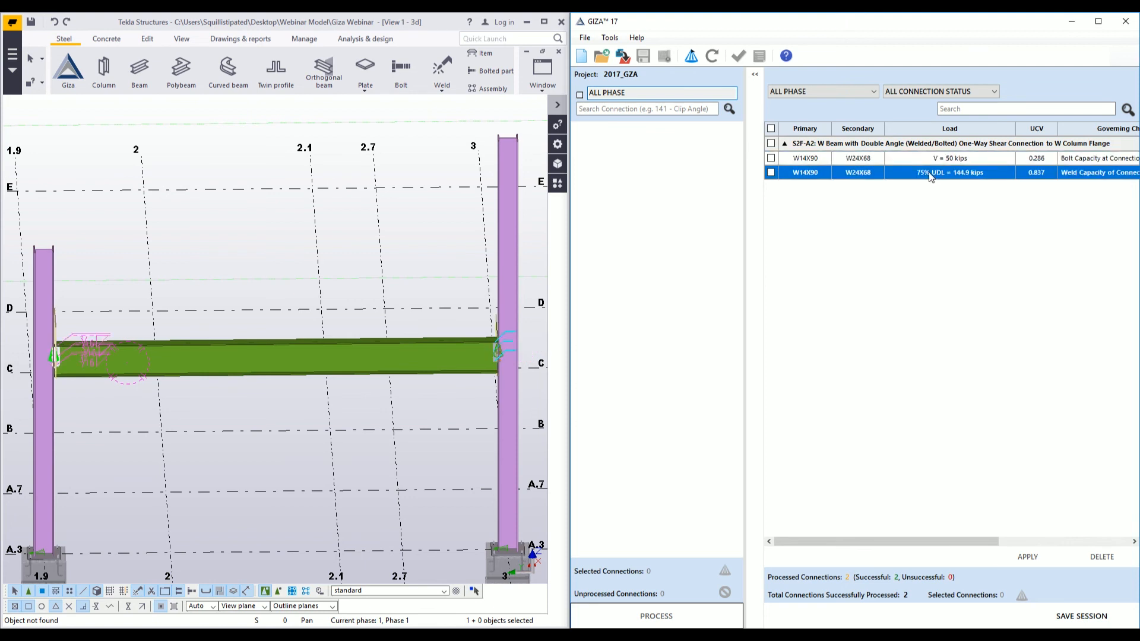
left_click(974, 158)
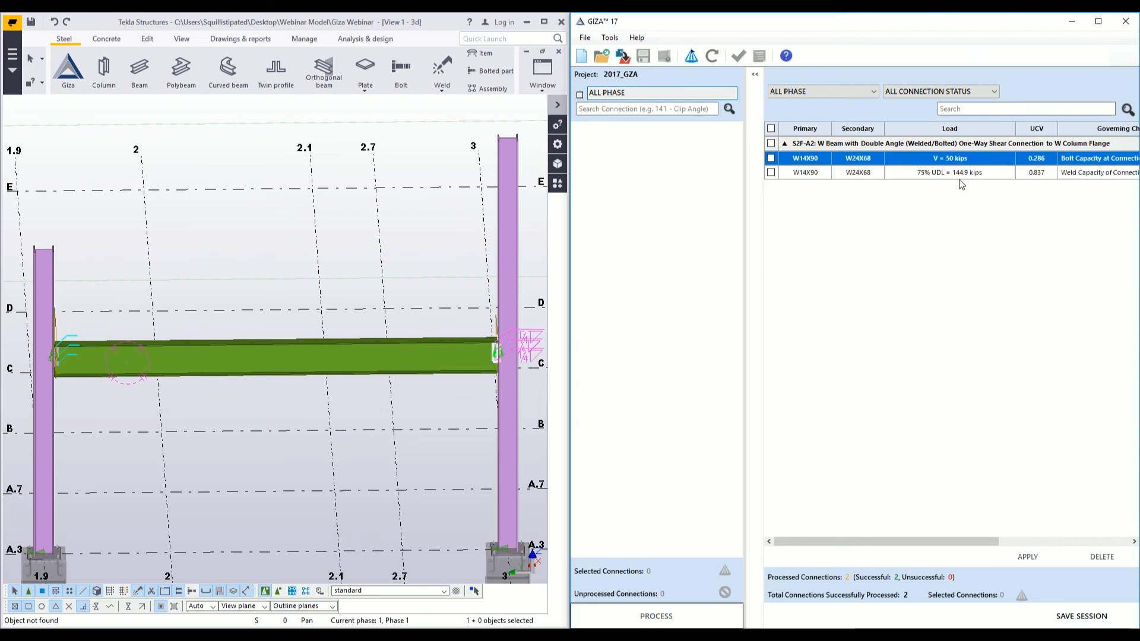
left_click(974, 177)
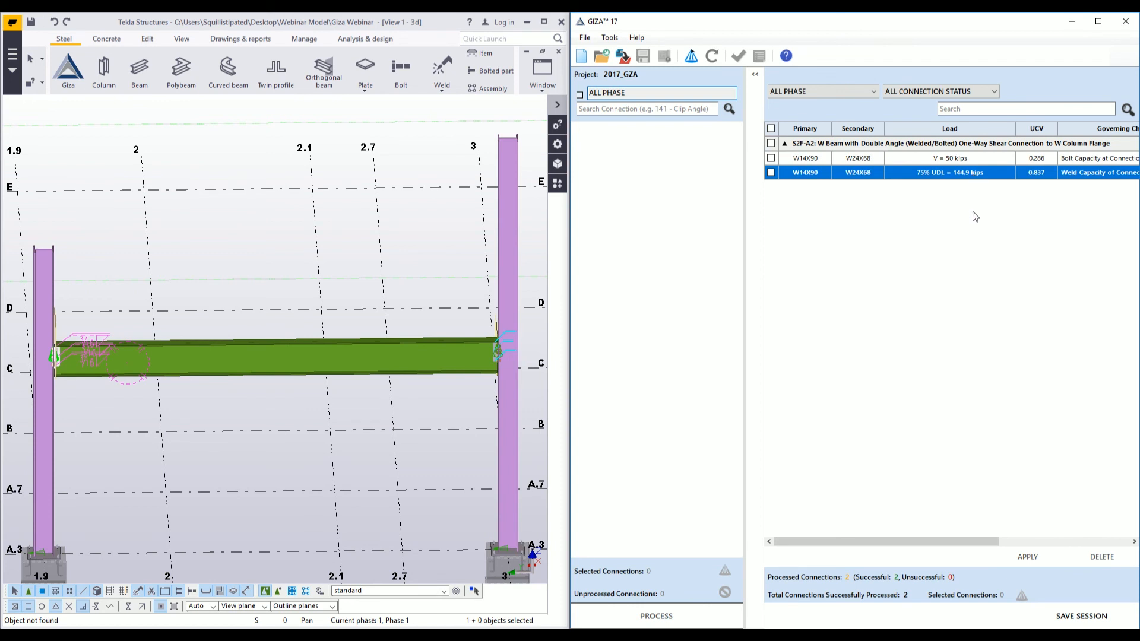